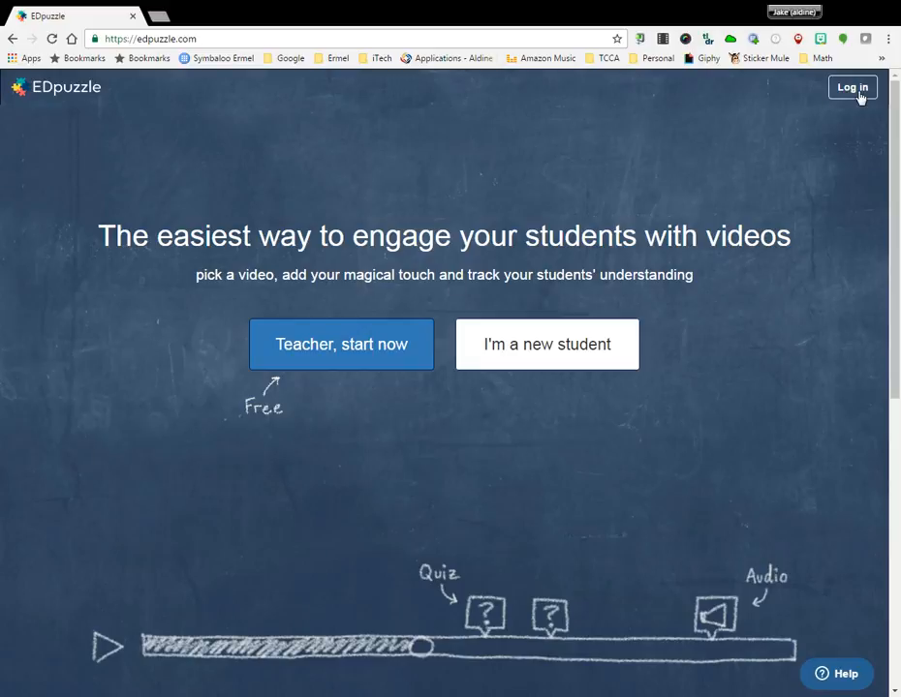
# Step: Log in as a teacher with the Google account
pyautogui.click(857, 88)
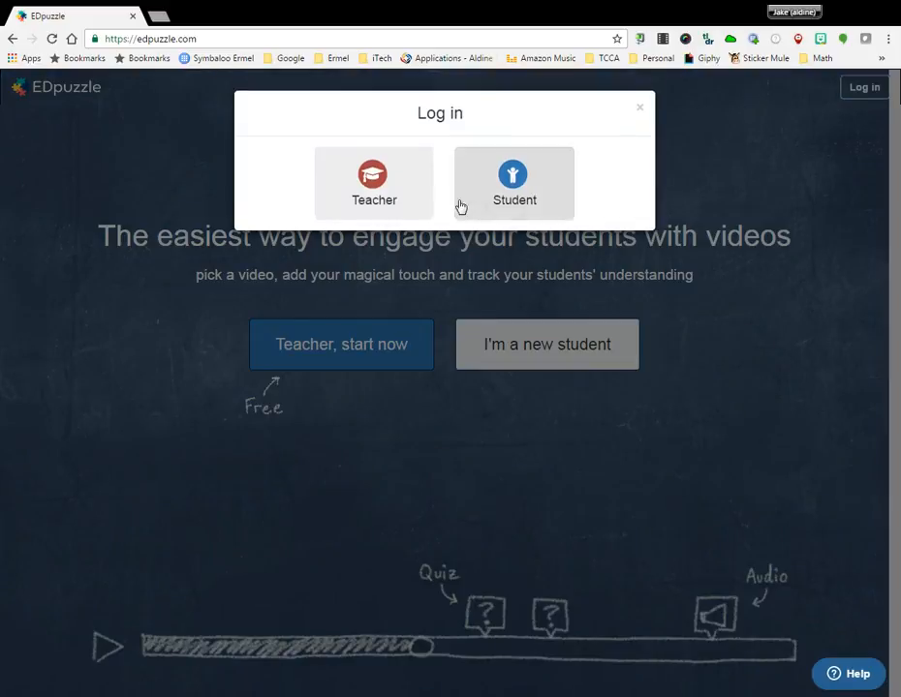
pyautogui.click(374, 190)
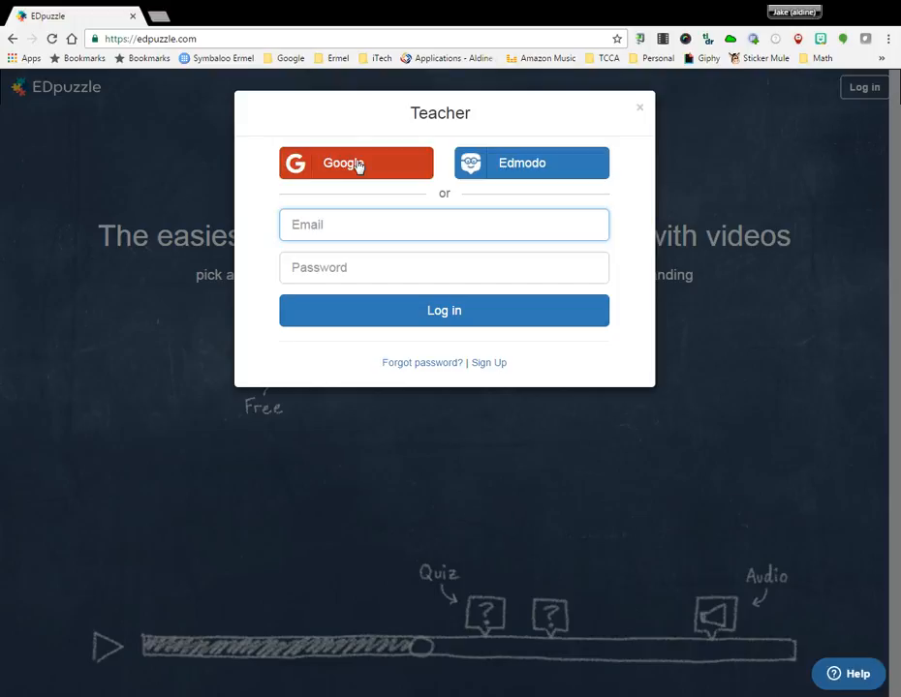
pyautogui.click(357, 167)
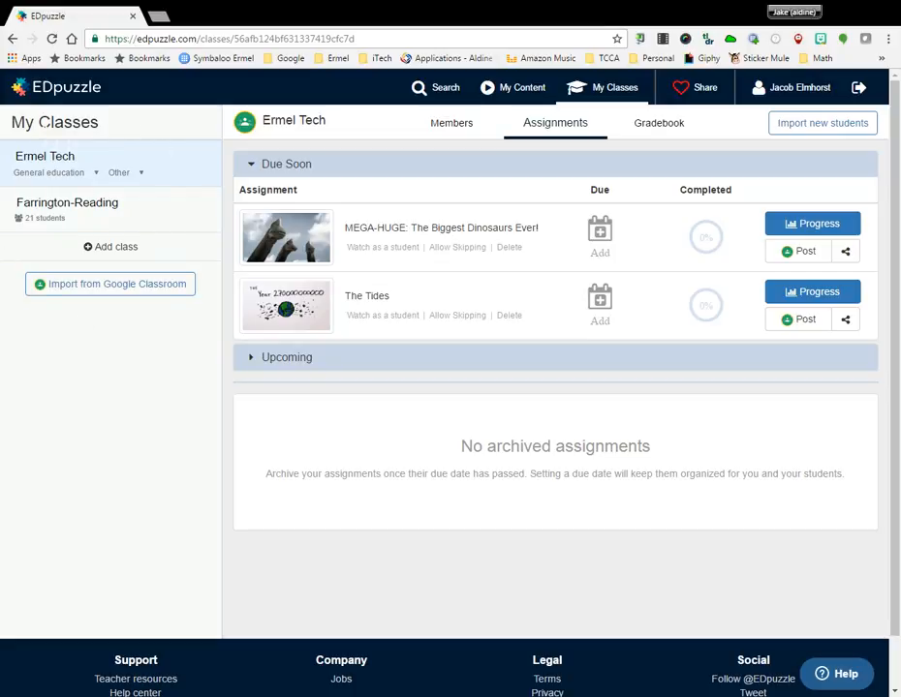
# Step: Import the math 1 course from Google Classroom into the class list
pyautogui.click(92, 287)
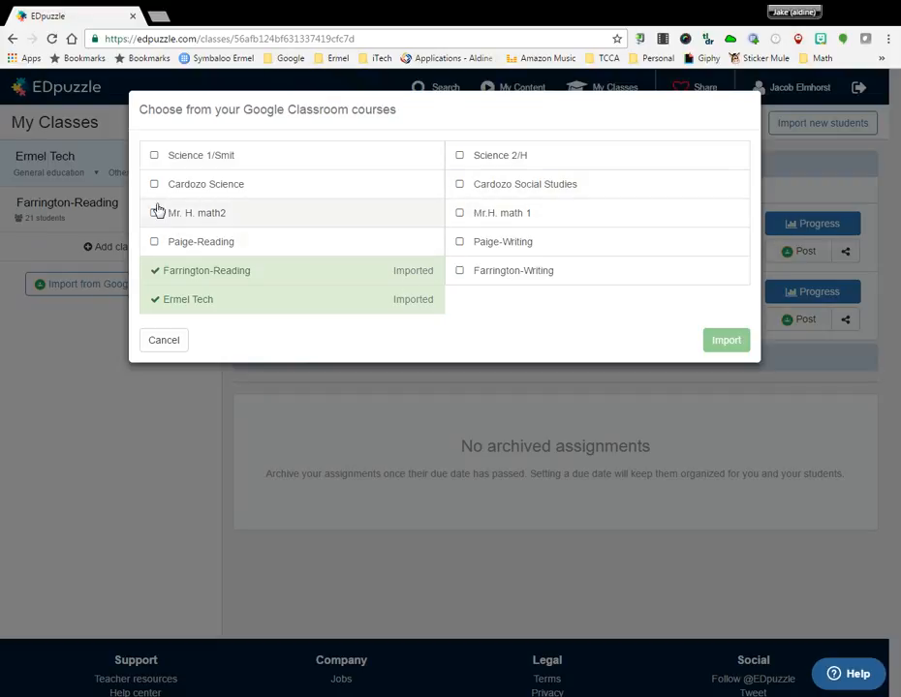
pyautogui.click(459, 213)
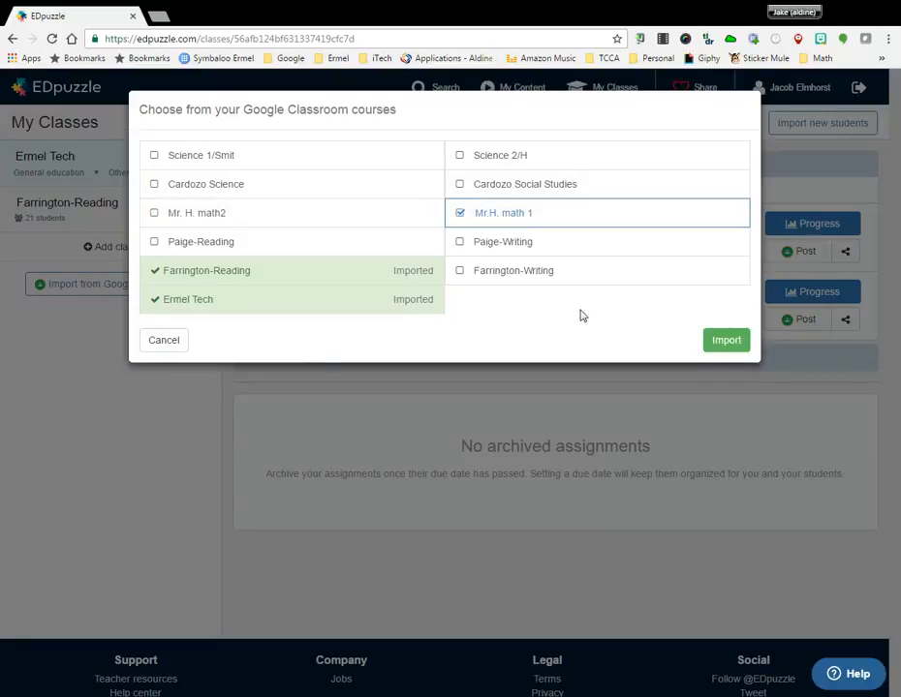
pyautogui.click(727, 341)
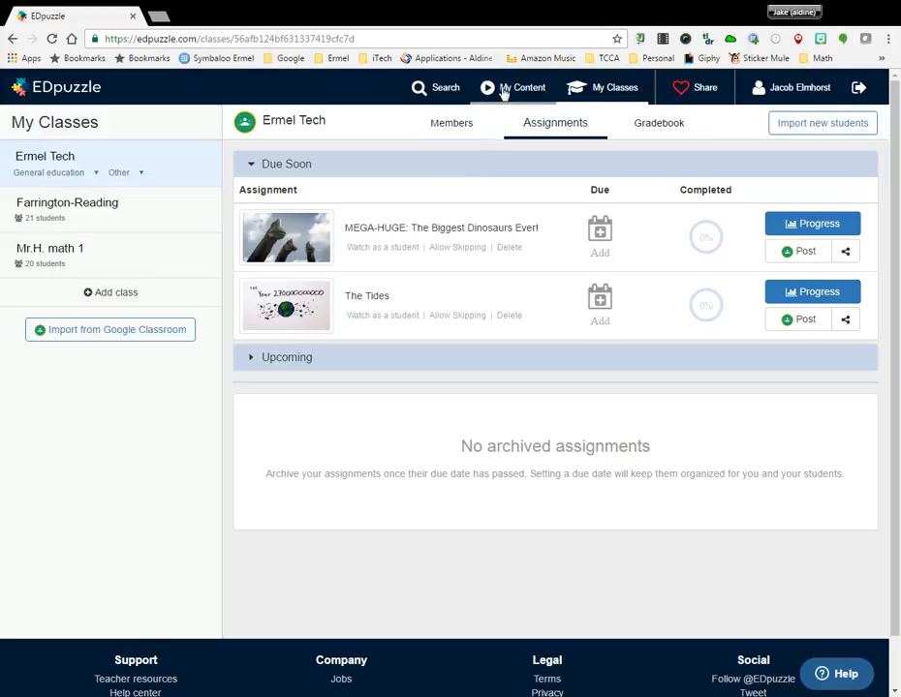
pyautogui.click(435, 93)
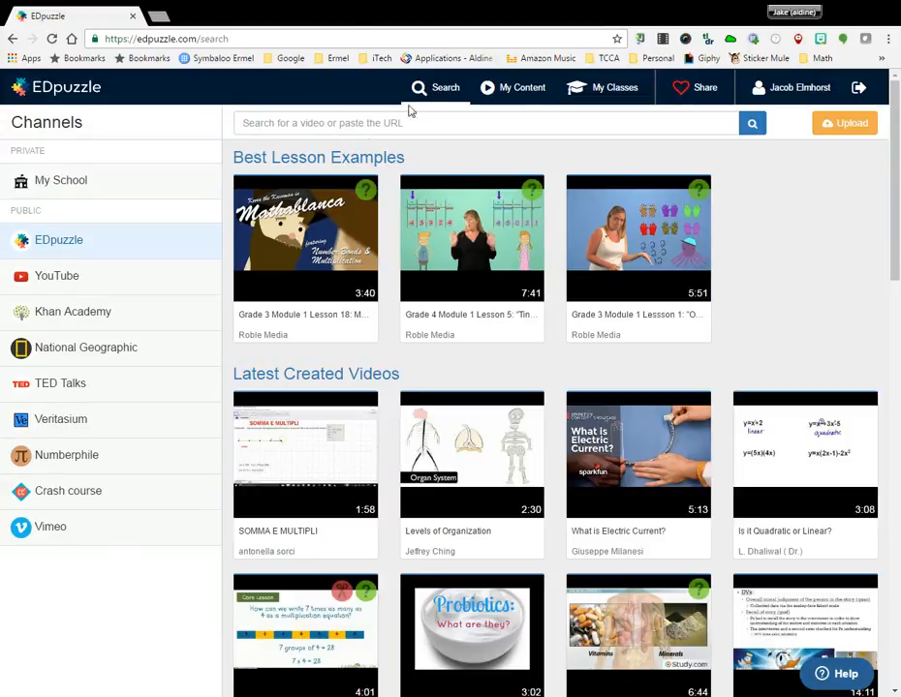
pyautogui.moveTo(490, 220)
pyautogui.click(330, 123)
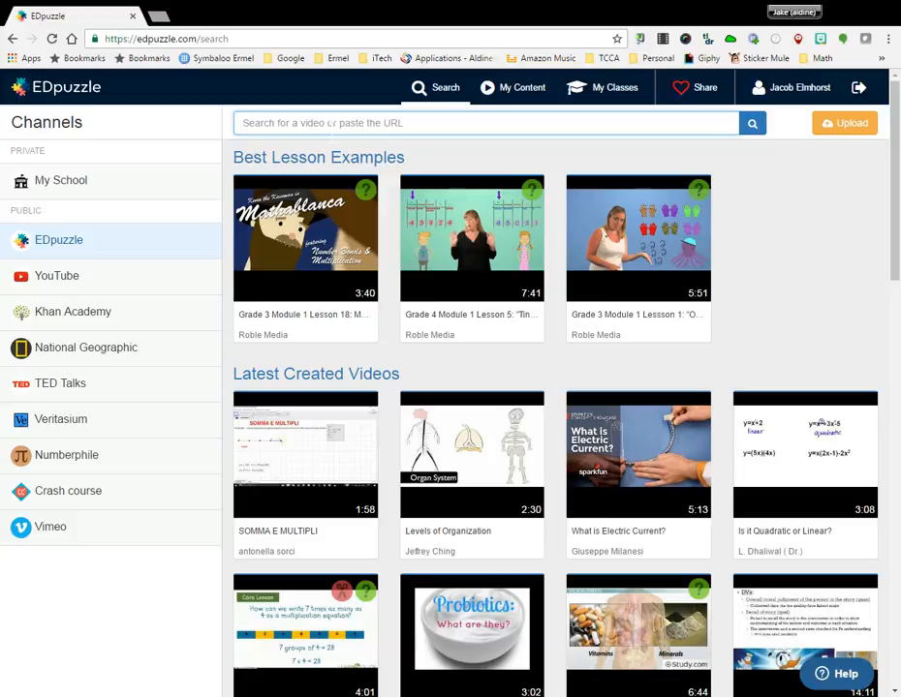
pyautogui.write('https://www.youtube.com/watch?v=dN7UAk4eaiE')
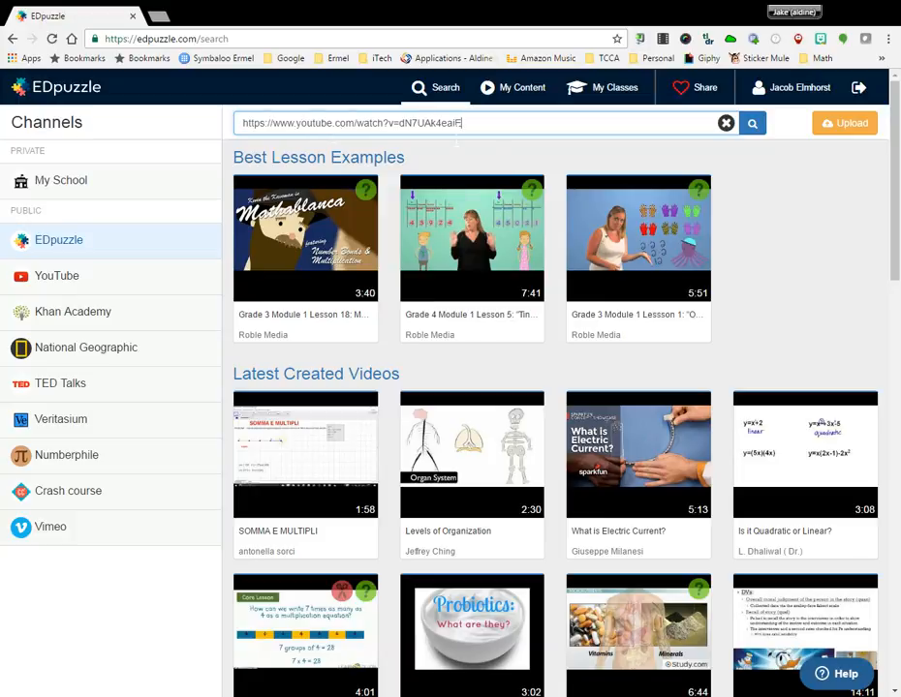
pyautogui.press('Return')
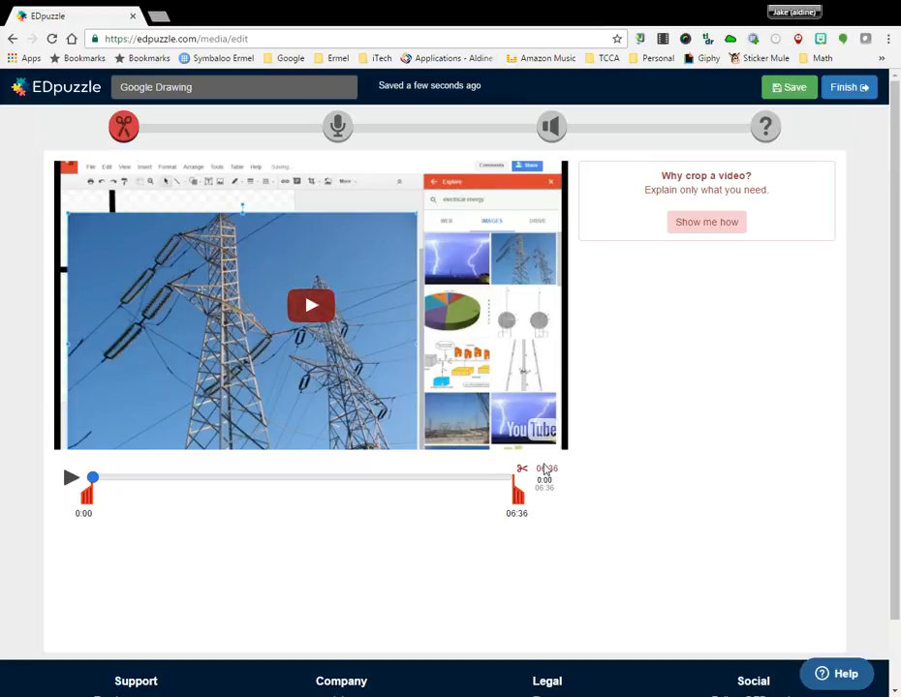
# Step: Check the crop end marker and briefly preview the beginning of the video
pyautogui.moveTo(527, 503)
pyautogui.mouseDown()
pyautogui.moveTo(493, 503)
pyautogui.moveTo(516, 502)
pyautogui.mouseUp()
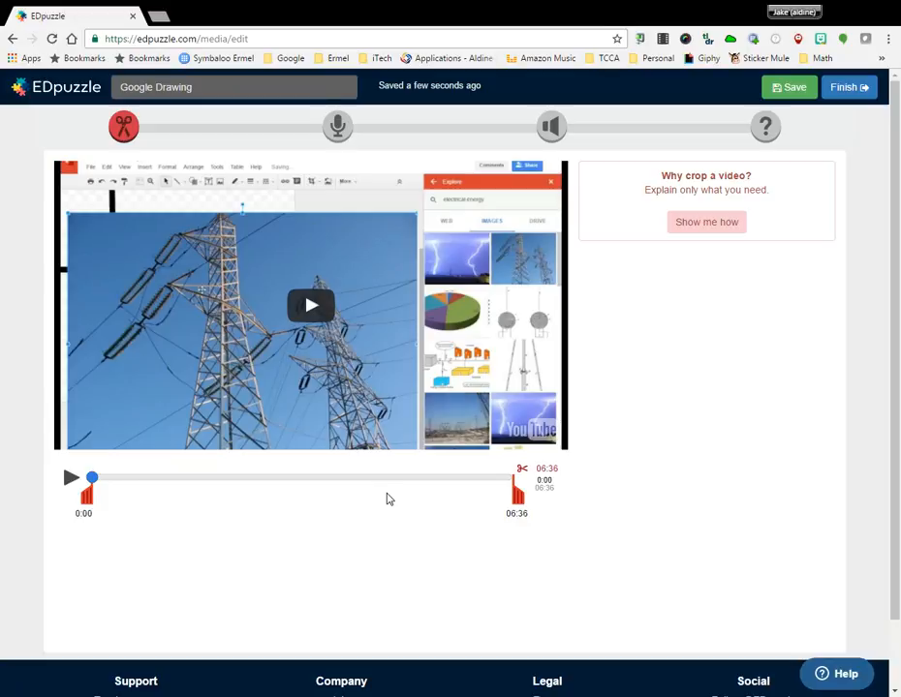
pyautogui.click(70, 480)
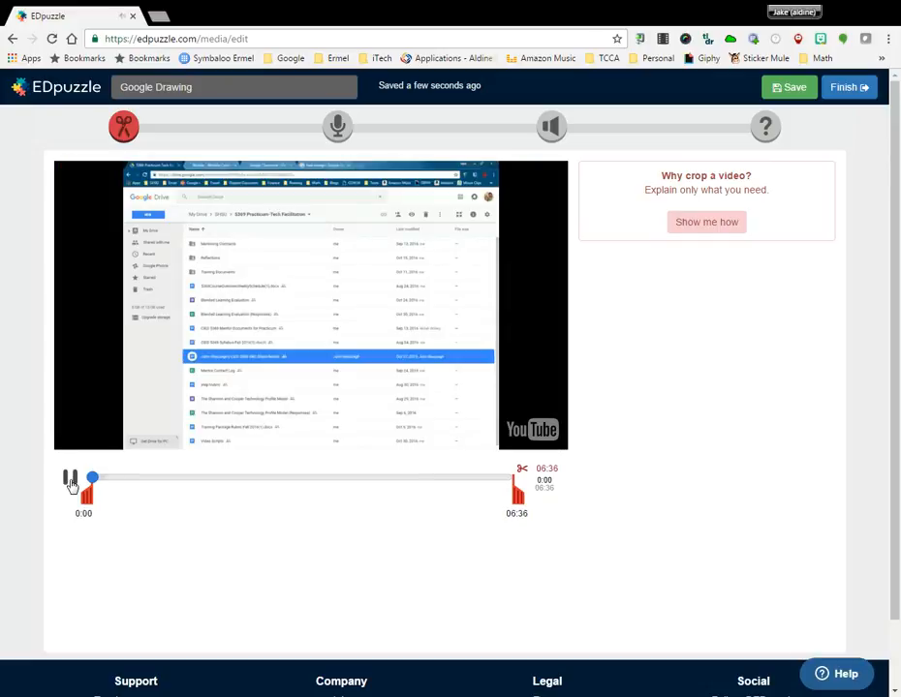
pyautogui.click(71, 481)
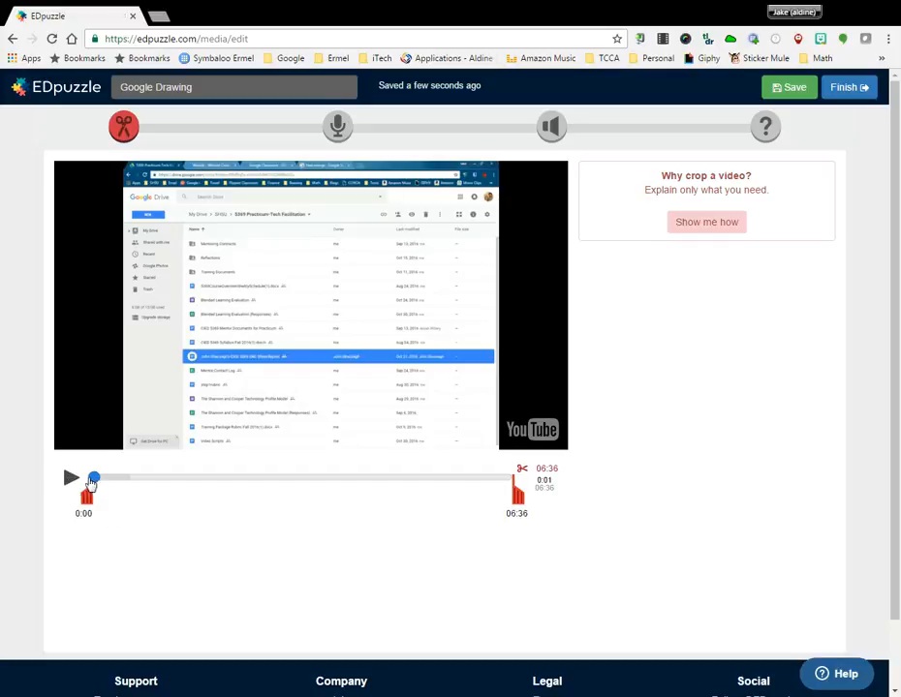
# Step: Add a quiz question at 02:12 of the video reading "What tool are you learning about right now?"
pyautogui.moveTo(101, 483)
pyautogui.mouseDown()
pyautogui.moveTo(241, 497)
pyautogui.moveTo(229, 498)
pyautogui.mouseUp()
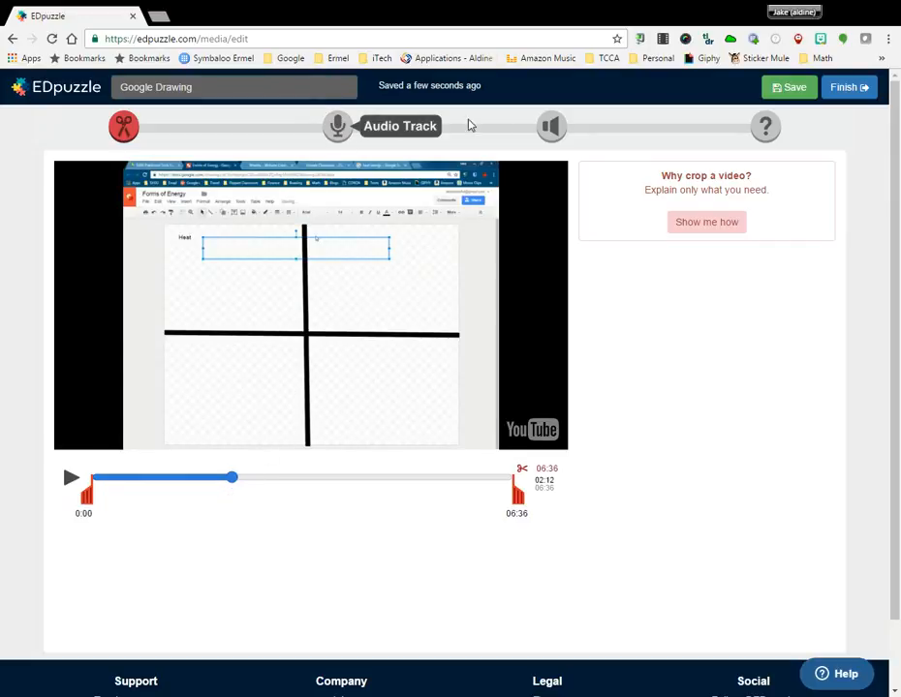
pyautogui.click(765, 129)
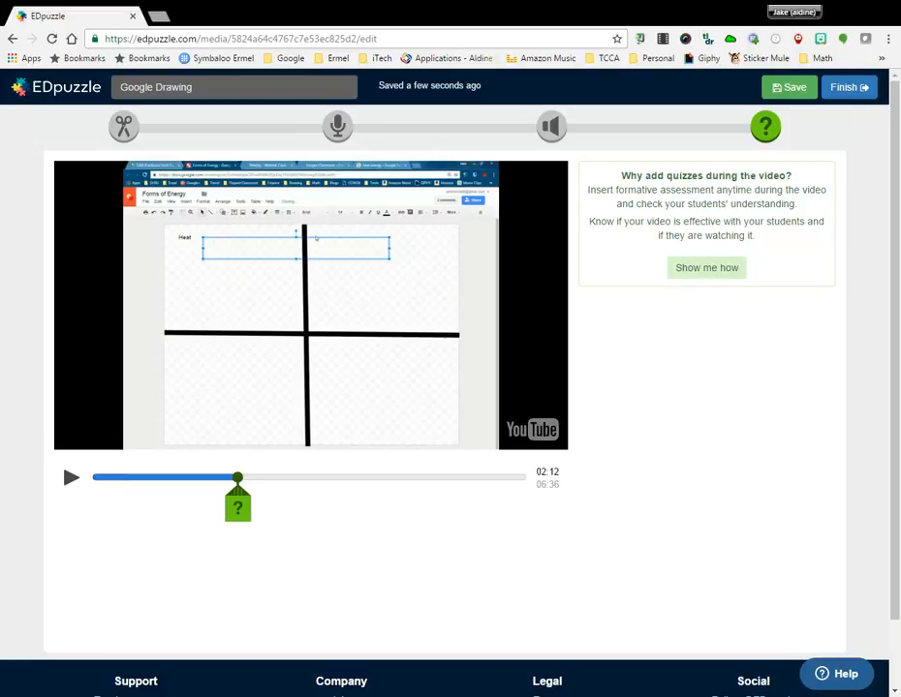
pyautogui.click(708, 272)
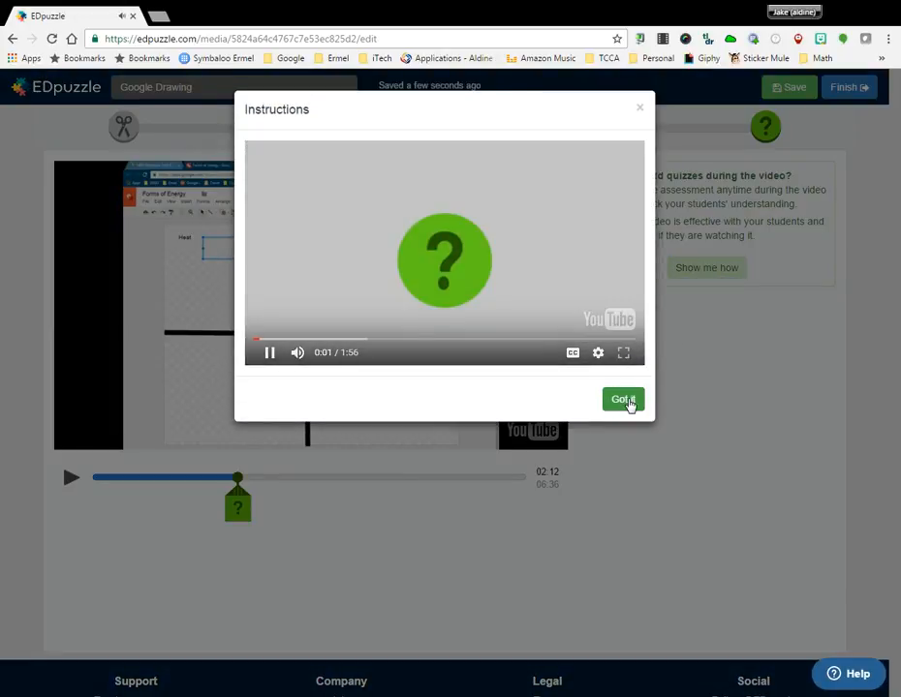
pyautogui.click(625, 400)
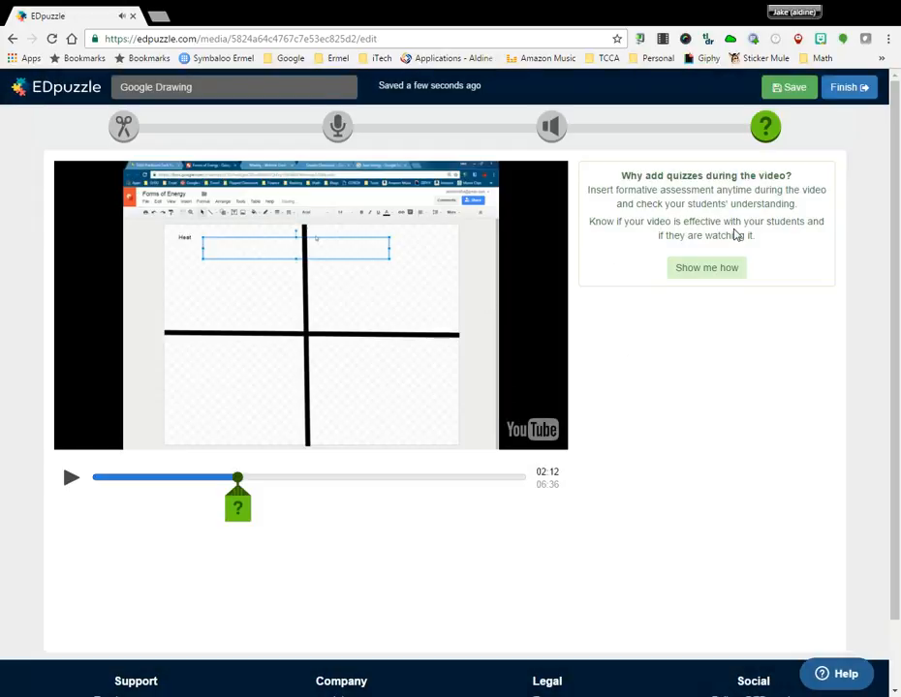
pyautogui.click(241, 511)
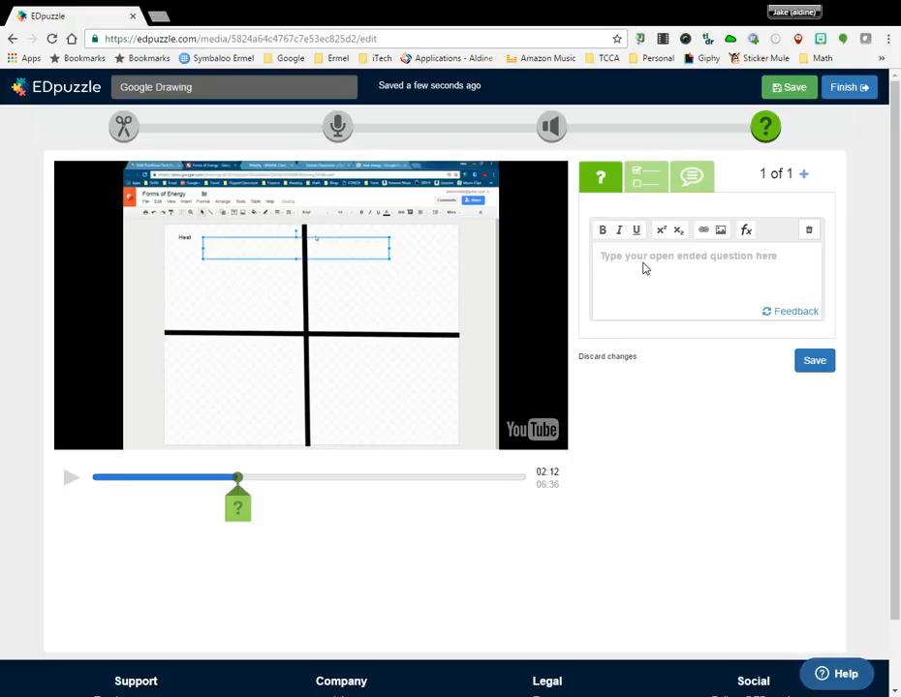
pyautogui.write('Wha')
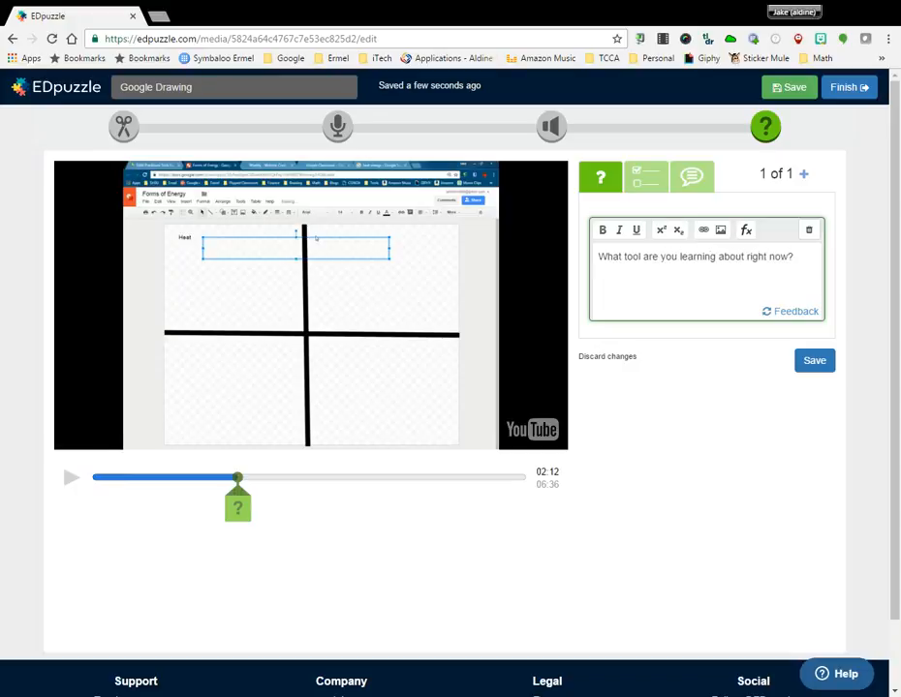
# Step: Make the question multiple choice with the answers Google Forms, Google Slides and Google Drawing
pyautogui.click(647, 176)
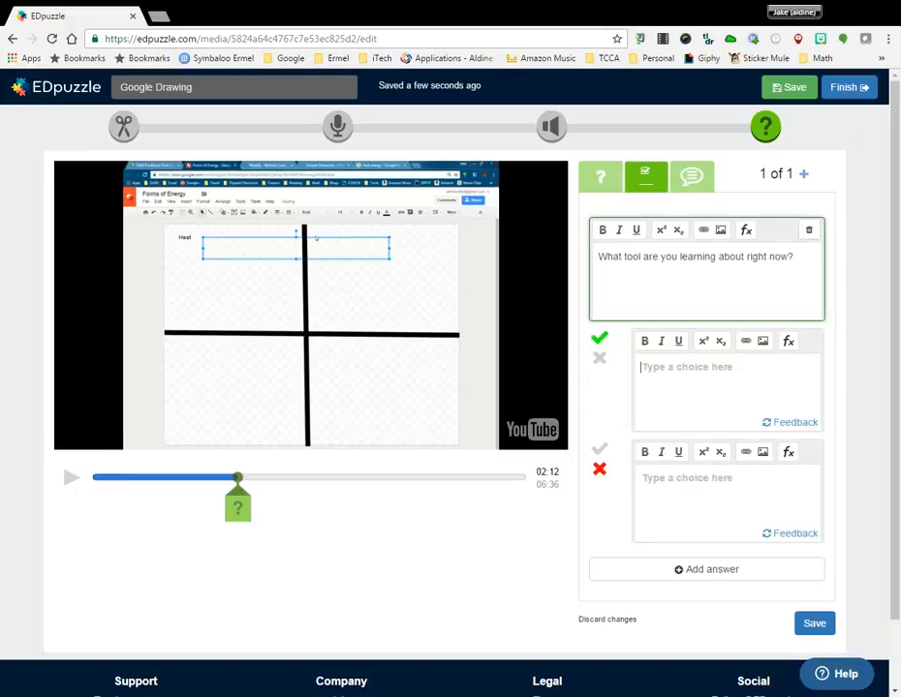
pyautogui.click(685, 368)
pyautogui.write('Google Forms')
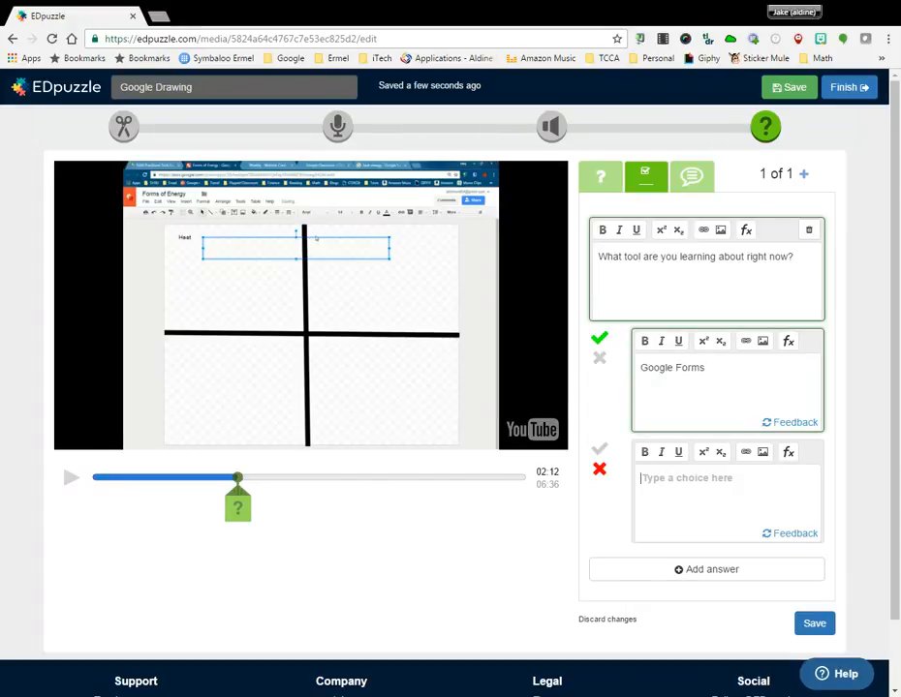
pyautogui.write('Google Slides')
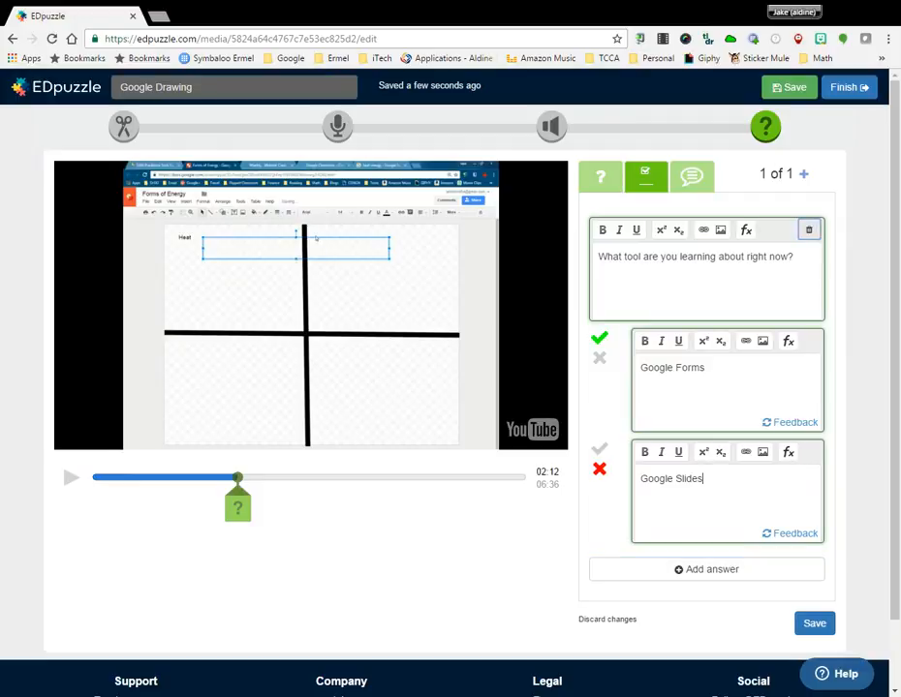
pyautogui.click(714, 570)
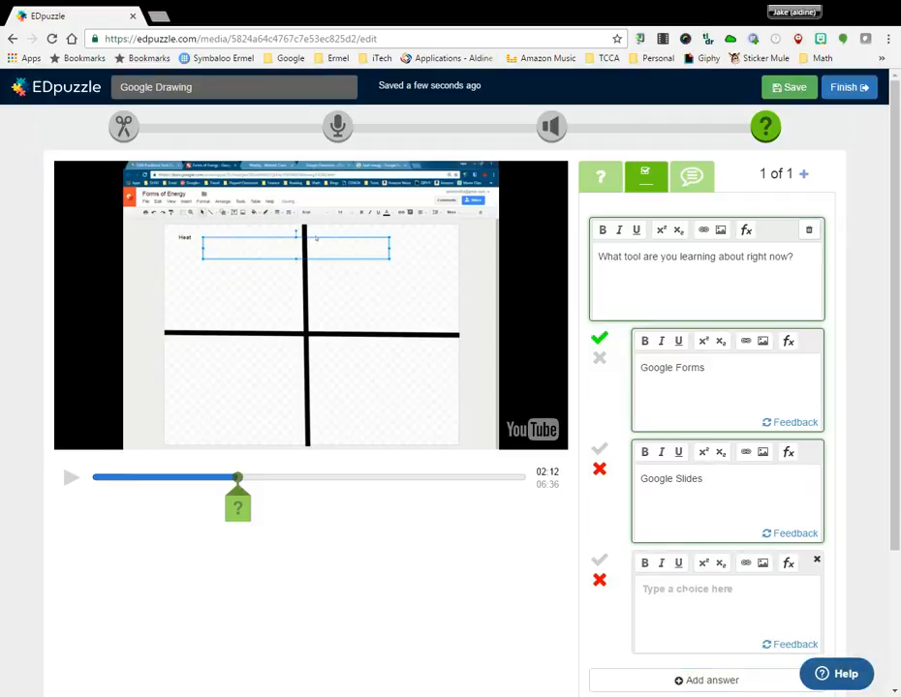
pyautogui.write('Google Drawing')
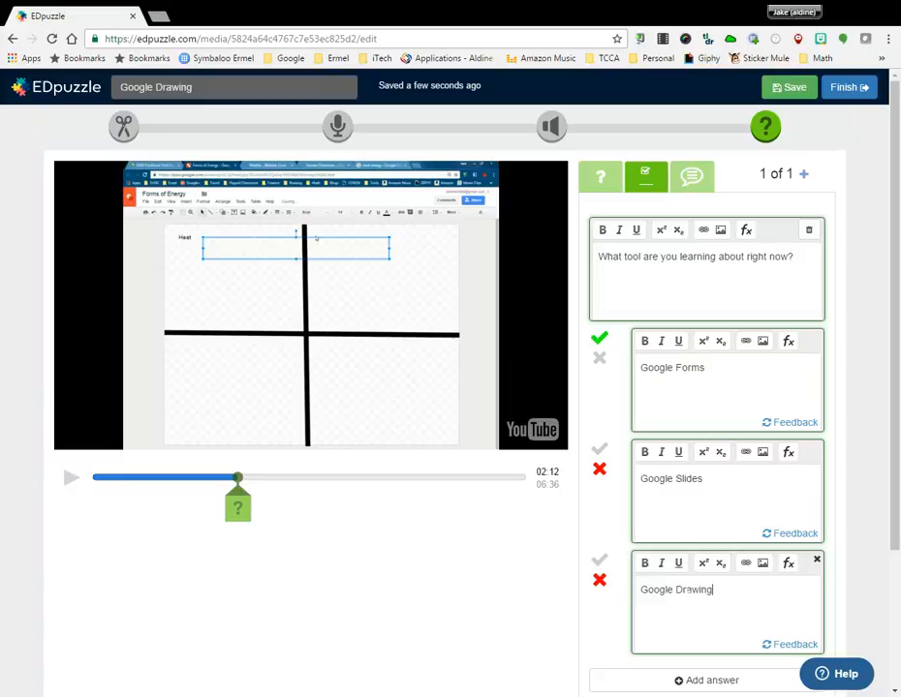
# Step: Mark Google Drawing as the only correct answer and save the question
pyautogui.click(600, 359)
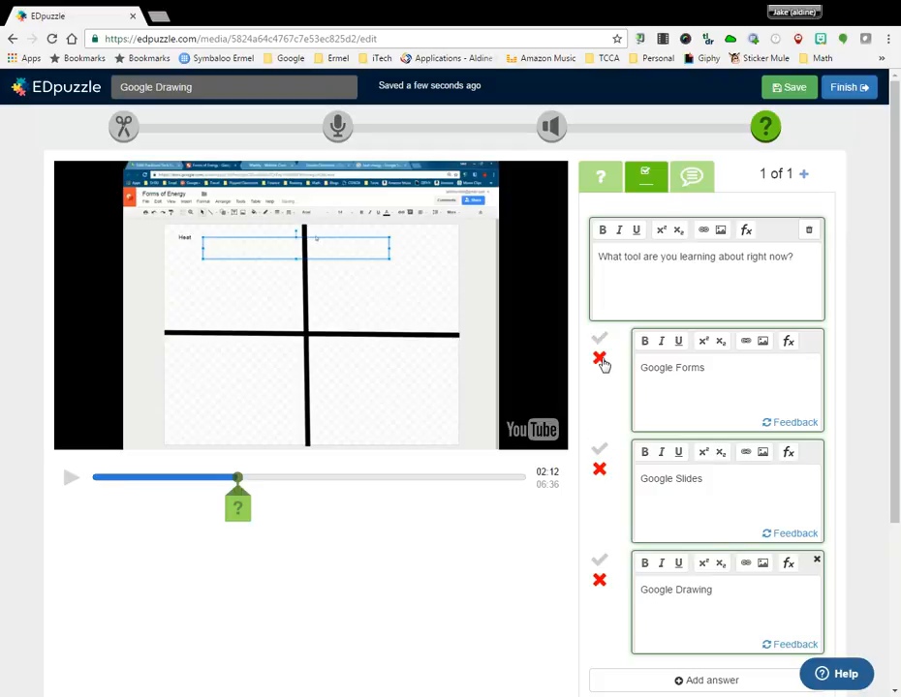
pyautogui.click(600, 561)
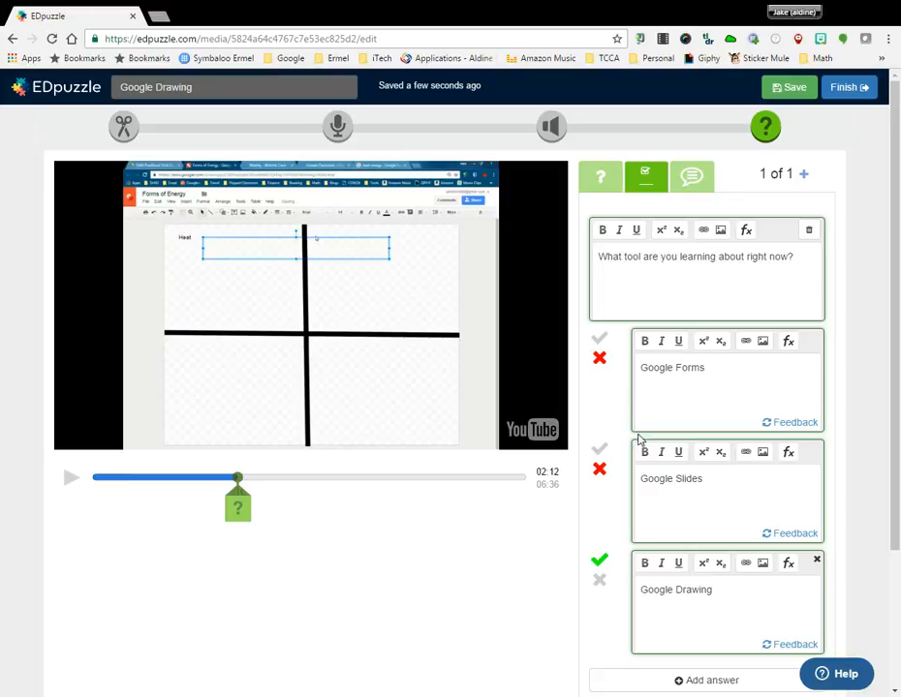
pyautogui.scroll(-2, 686, 414)
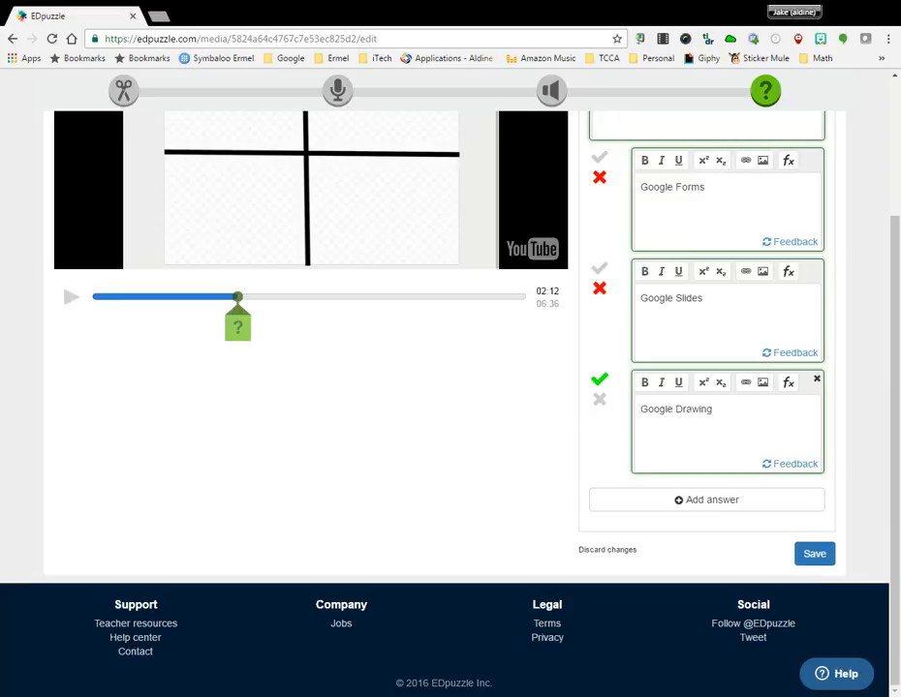
pyautogui.click(817, 558)
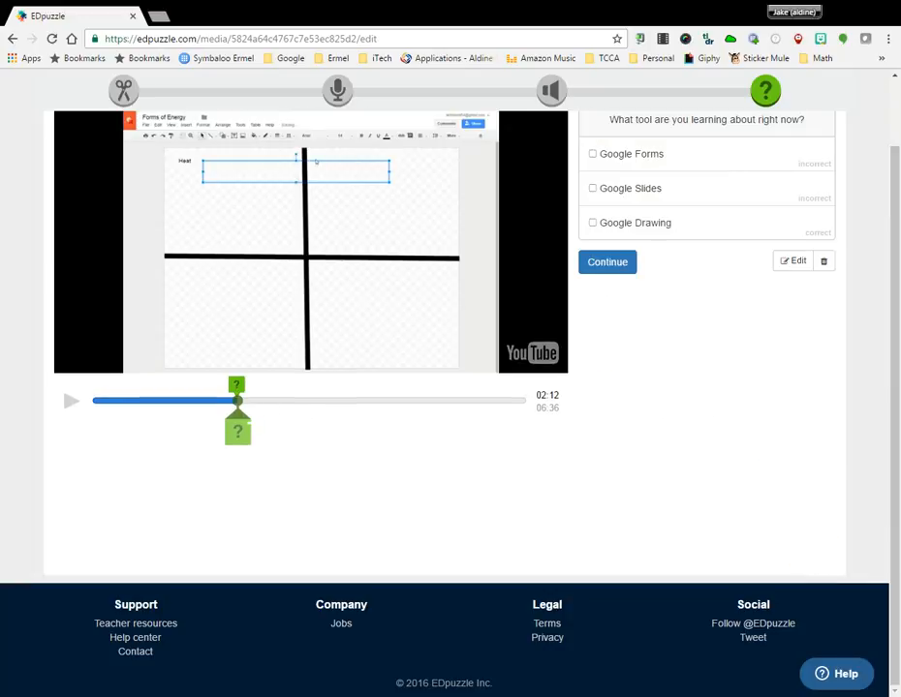
# Step: Start a new quiz question at 05:06 of the video
pyautogui.moveTo(244, 403); pyautogui.dragTo(370, 419)
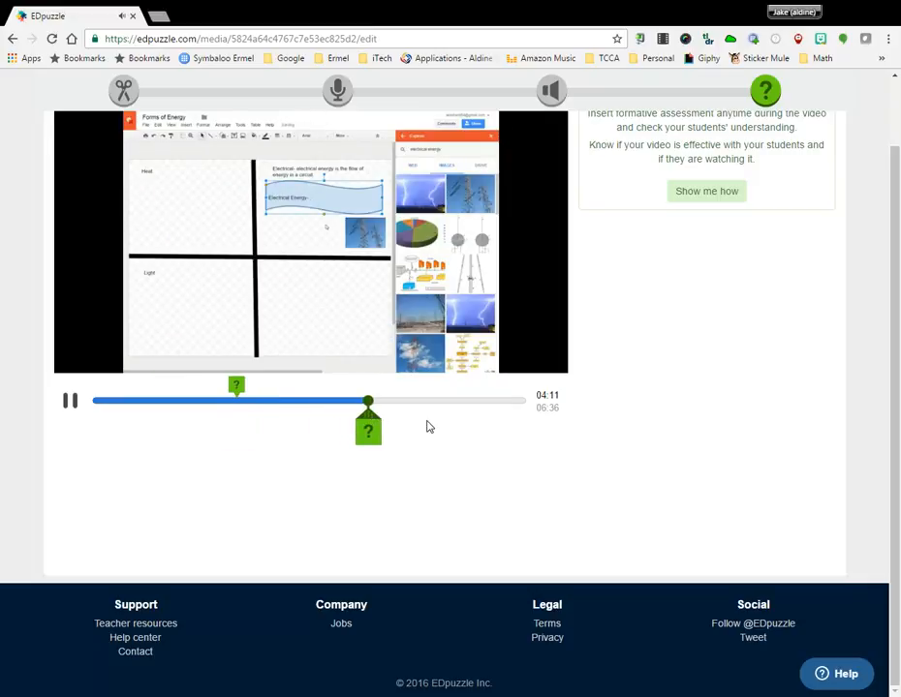
pyautogui.scroll(1, 426, 426)
pyautogui.click(70, 478)
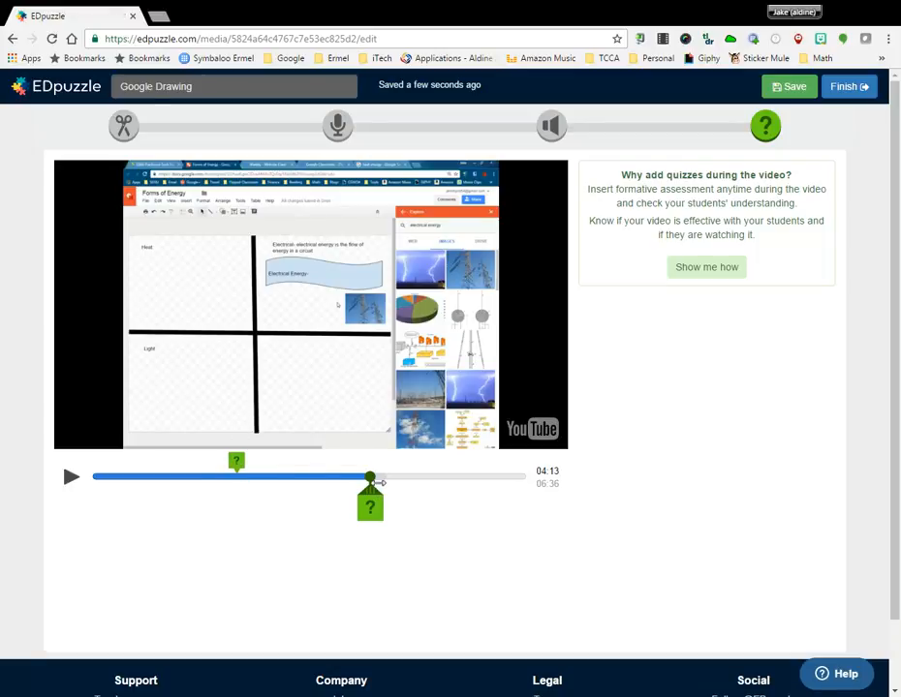
pyautogui.moveTo(378, 480); pyautogui.dragTo(437, 484)
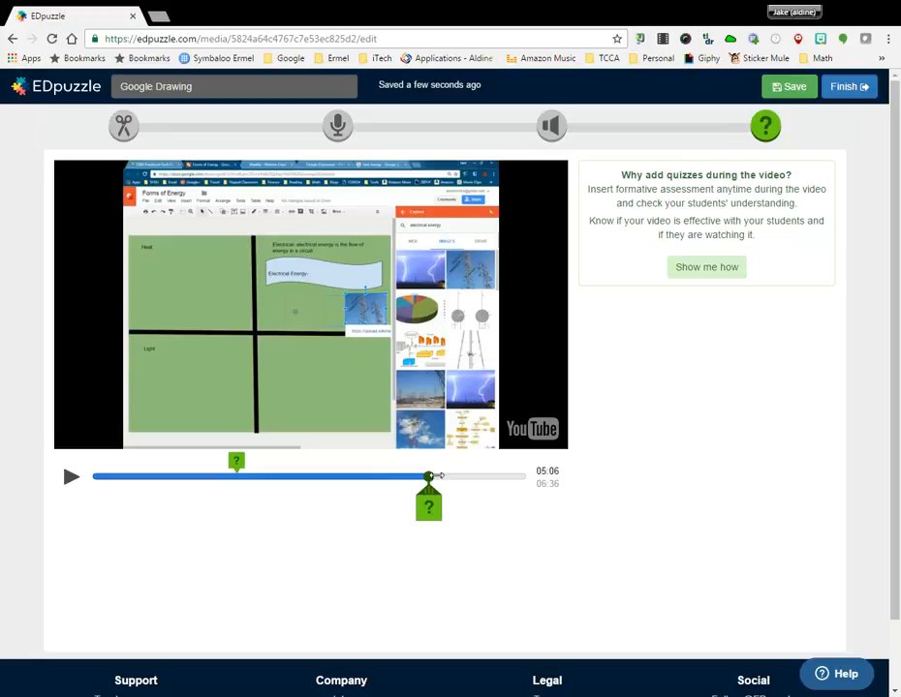
pyautogui.click(428, 509)
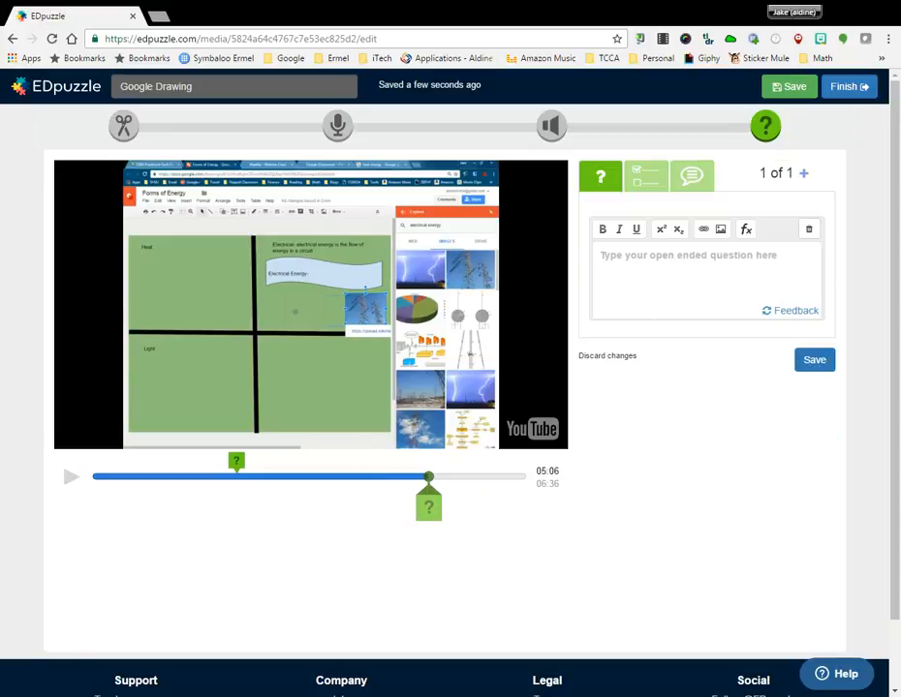
pyautogui.write('What')
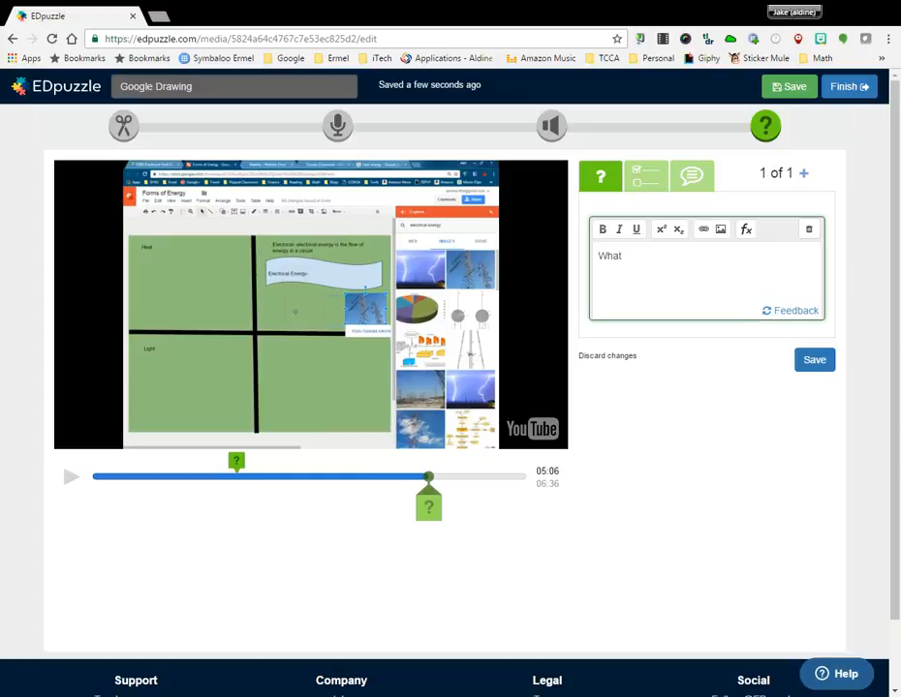
pyautogui.write(' would you do differently')
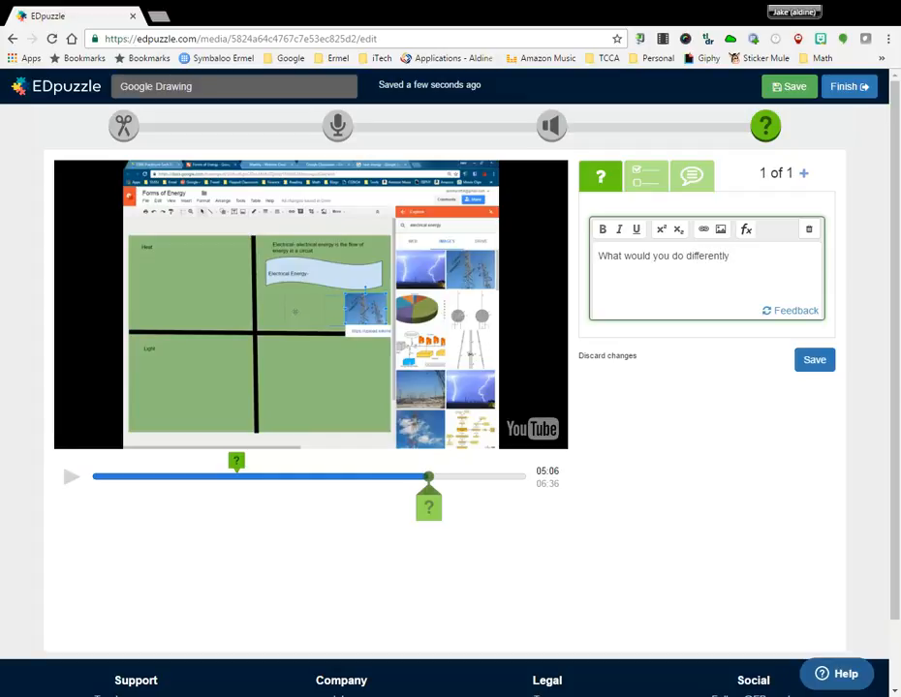
pyautogui.click(692, 180)
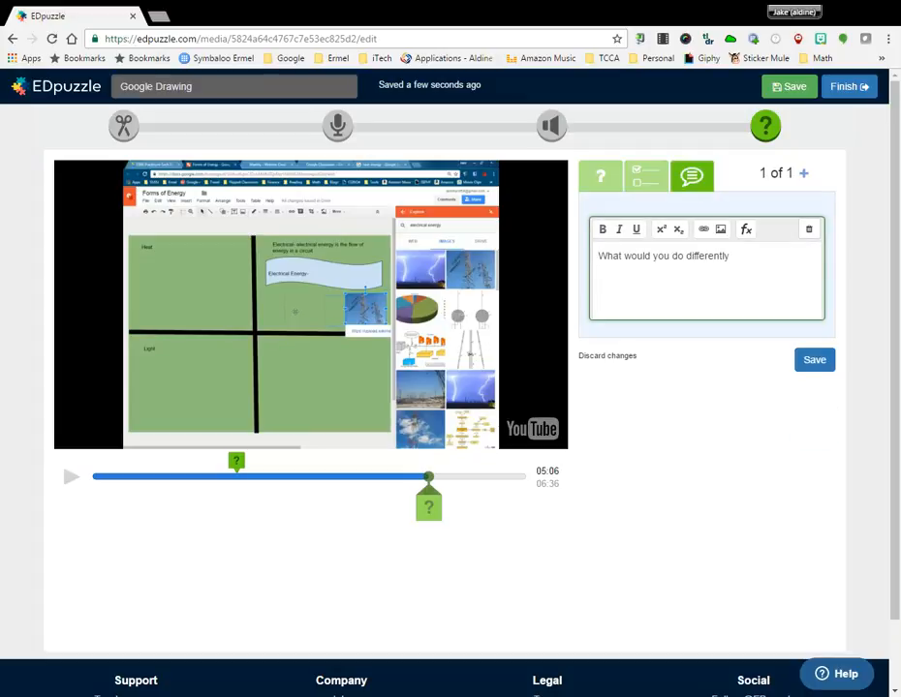
# Step: Make the 05:06 question multiple choice and replace its text with "What is energy?"
pyautogui.click(641, 176)
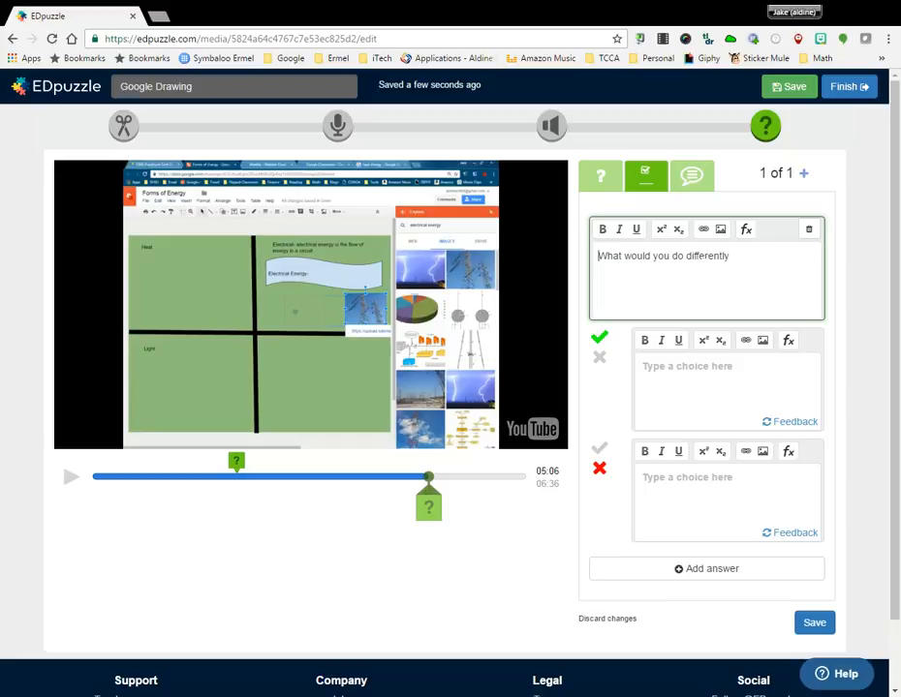
pyautogui.hotkey('ctrl', 'shift', 'Left')
pyautogui.press('Right')
pyautogui.hotkey('shift', 'Left')
pyautogui.hotkey('shift', 'Left')
pyautogui.hotkey('shift', 'Left')
pyautogui.hotkey('shift', 'Left')
pyautogui.hotkey('shift', 'Left')
pyautogui.hotkey('shift', 'Left')
pyautogui.hotkey('shift', 'Left')
pyautogui.hotkey('shift', 'Left')
pyautogui.hotkey('shift', 'Left')
pyautogui.hotkey('shift', 'Left')
pyautogui.hotkey('shift', 'Left')
pyautogui.press('BackSpace')
pyautogui.press('BackSpace')
pyautogui.press('BackSpace')
pyautogui.press('BackSpace')
pyautogui.press('BackSpace')
pyautogui.press('BackSpace')
pyautogui.press('BackSpace')
pyautogui.press('BackSpace')
pyautogui.press('BackSpace')
pyautogui.press('BackSpace')
pyautogui.press('BackSpace')
pyautogui.press('BackSpace')
pyautogui.press('BackSpace')
pyautogui.press('BackSpace')
pyautogui.press('BackSpace')
pyautogui.press('BackSpace')
pyautogui.press('BackSpace')
pyautogui.press('BackSpace')
pyautogui.press('BackSpace')
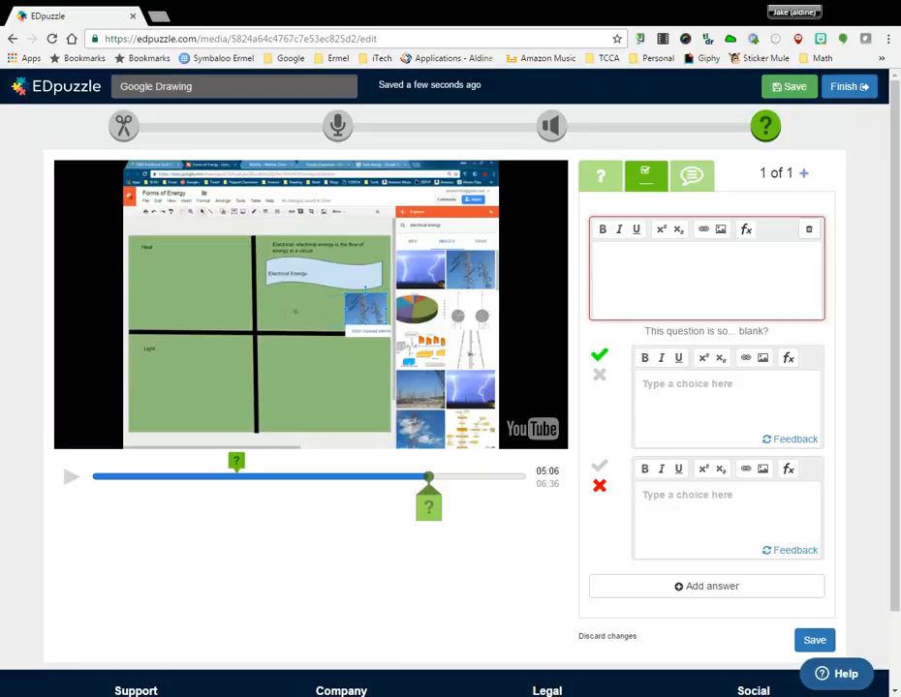
pyautogui.write('What is ')
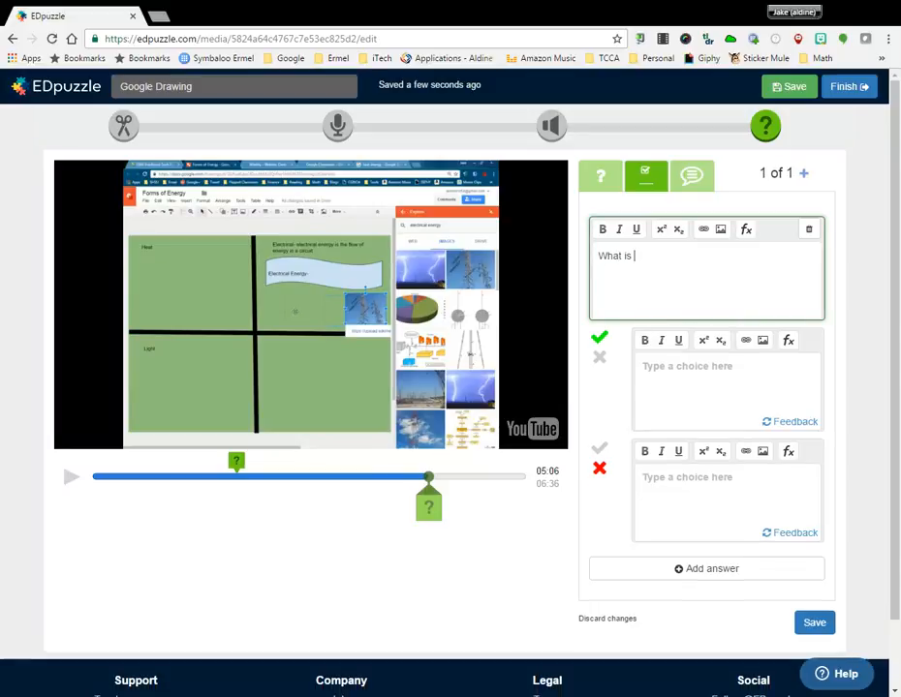
pyautogui.write('energy?')
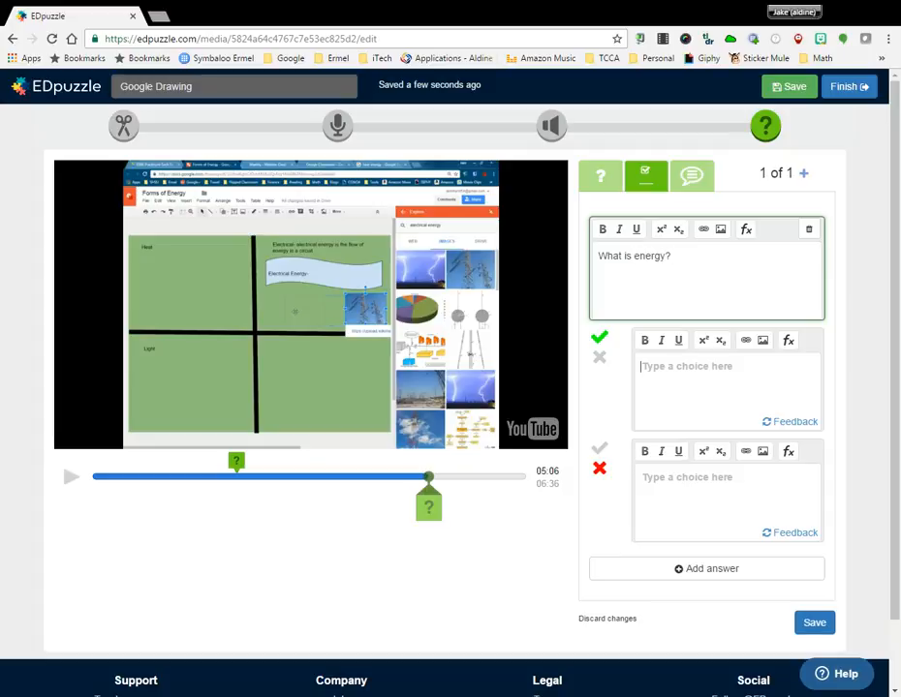
# Step: Enter the answers "Flow of electrons" (correct), "I dont know" and "something really hard to understand", and save the question
pyautogui.click(641, 367)
pyautogui.write('Flow of')
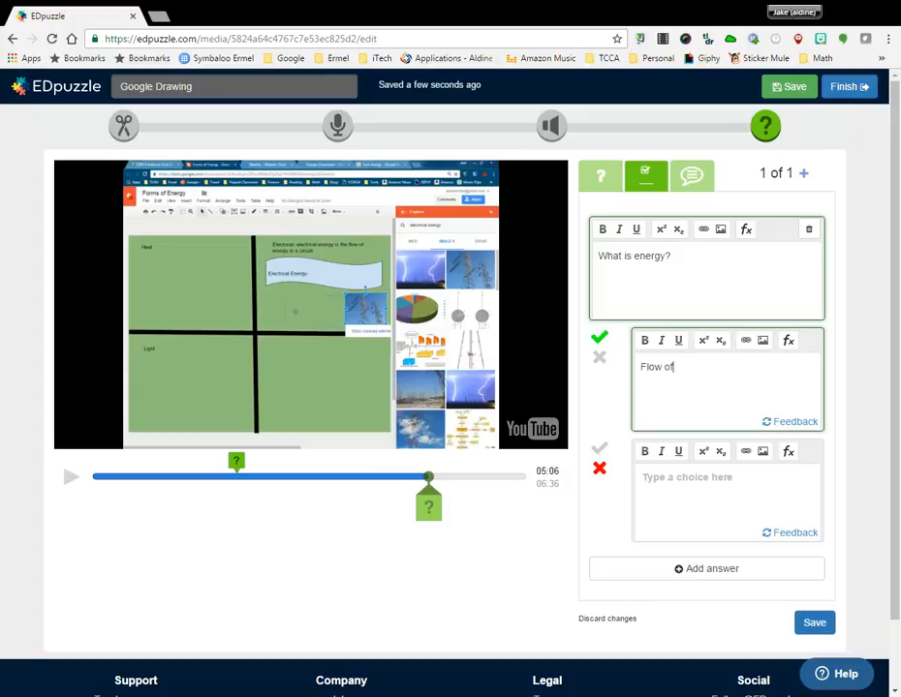
pyautogui.write(' electrons')
pyautogui.click(676, 488)
pyautogui.write('I dont know')
pyautogui.click(688, 571)
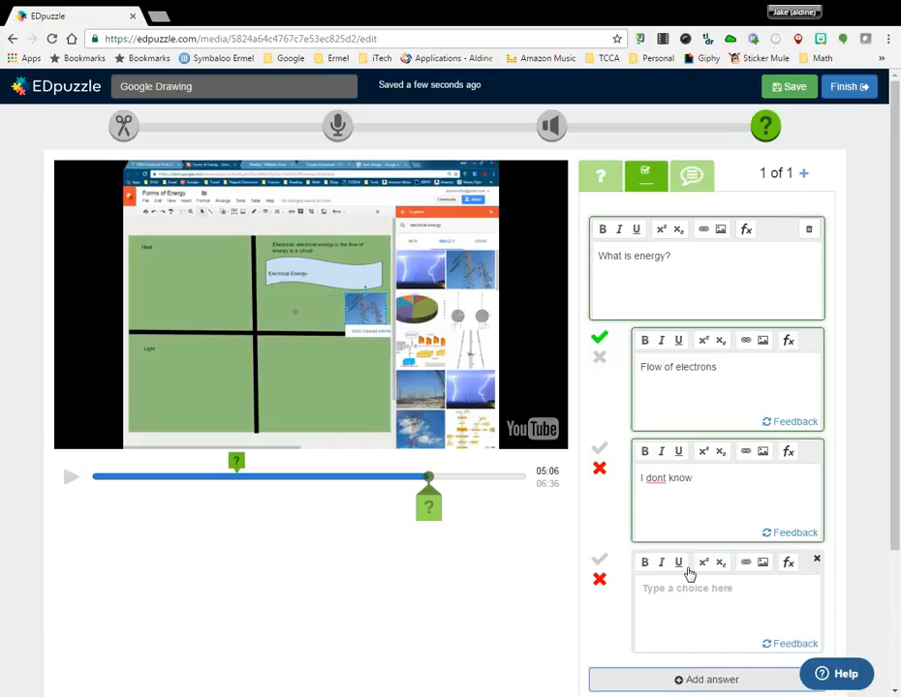
pyautogui.write('something really hard to understand')
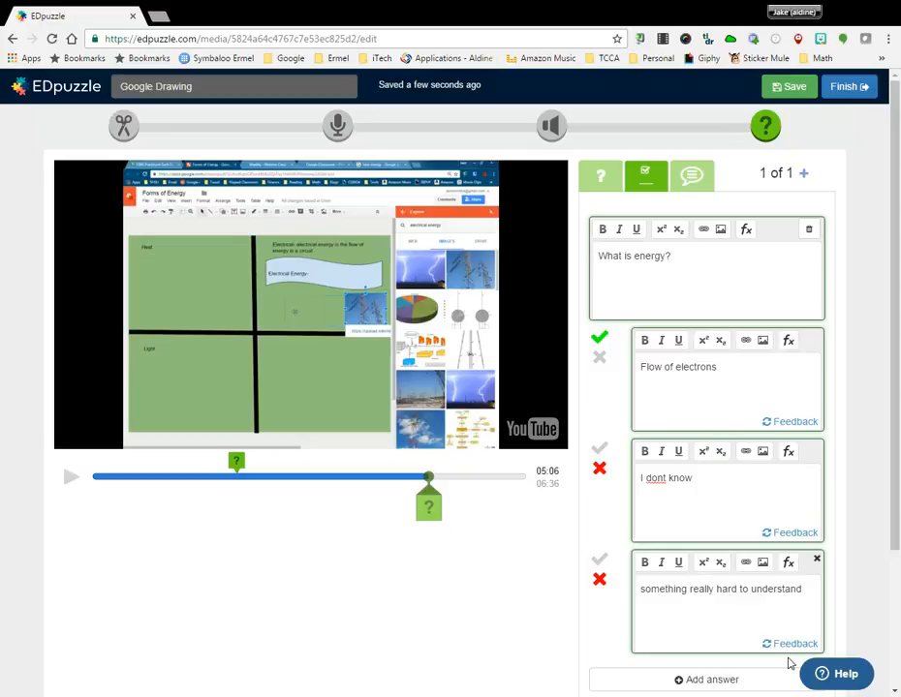
pyautogui.scroll(-3, 790, 648)
pyautogui.click(814, 555)
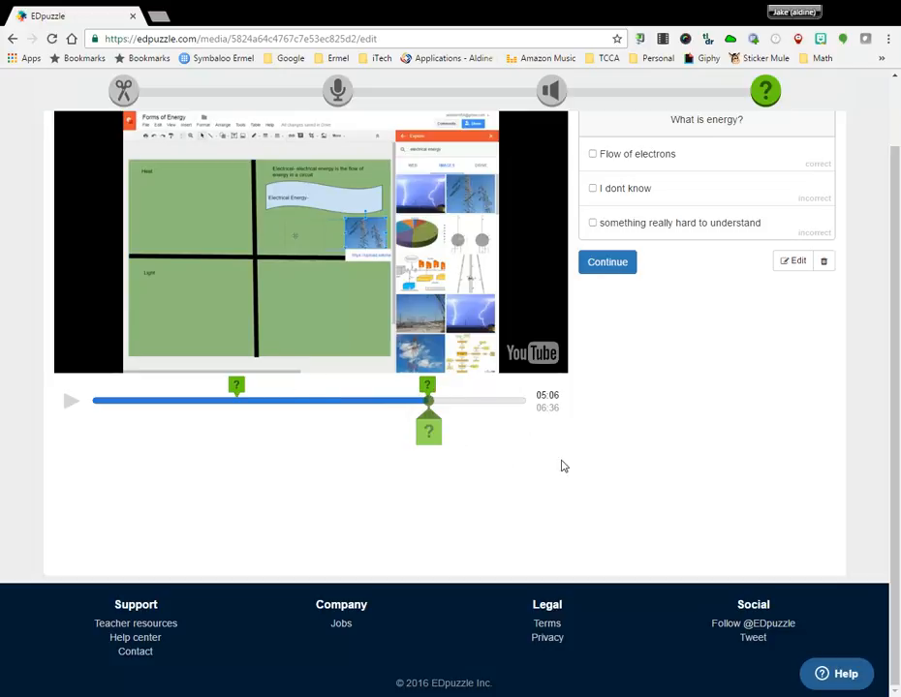
# Step: Record an audio note at 05:42 of the video and play it back
pyautogui.scroll(1, 557, 473)
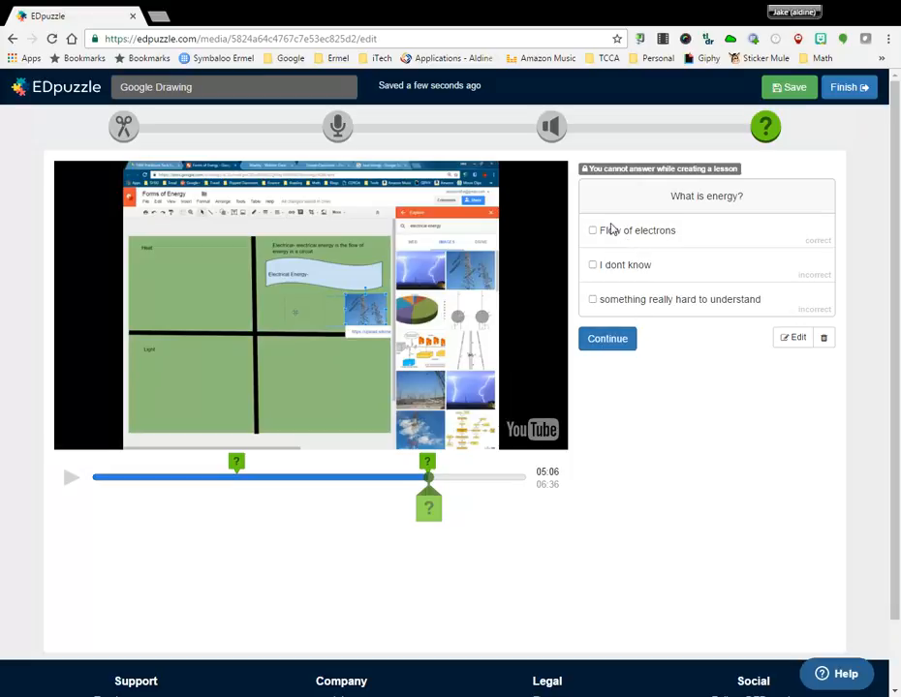
pyautogui.click(612, 343)
pyautogui.moveTo(428, 477); pyautogui.dragTo(467, 481)
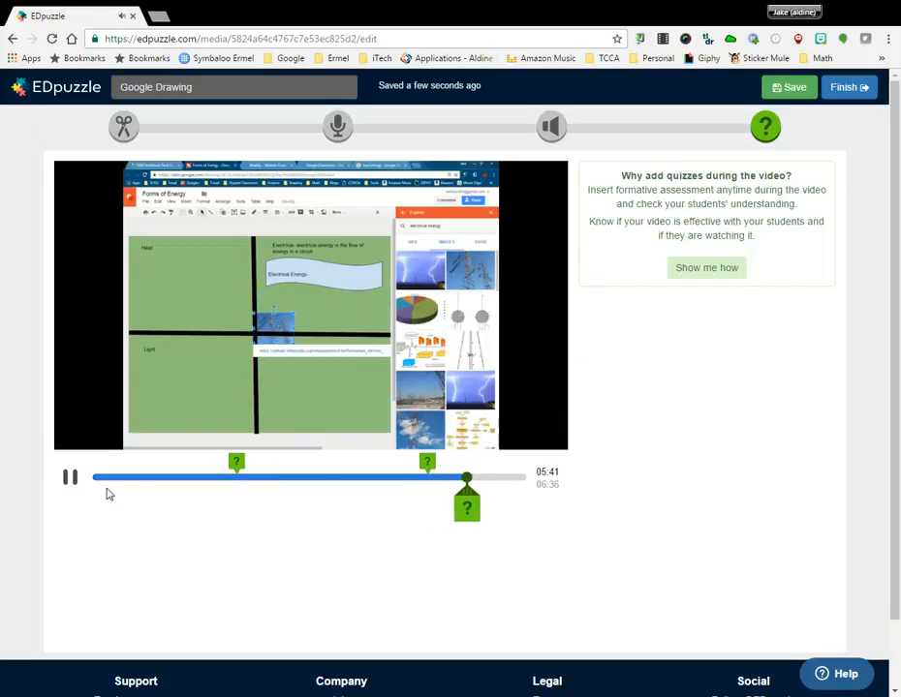
pyautogui.click(69, 476)
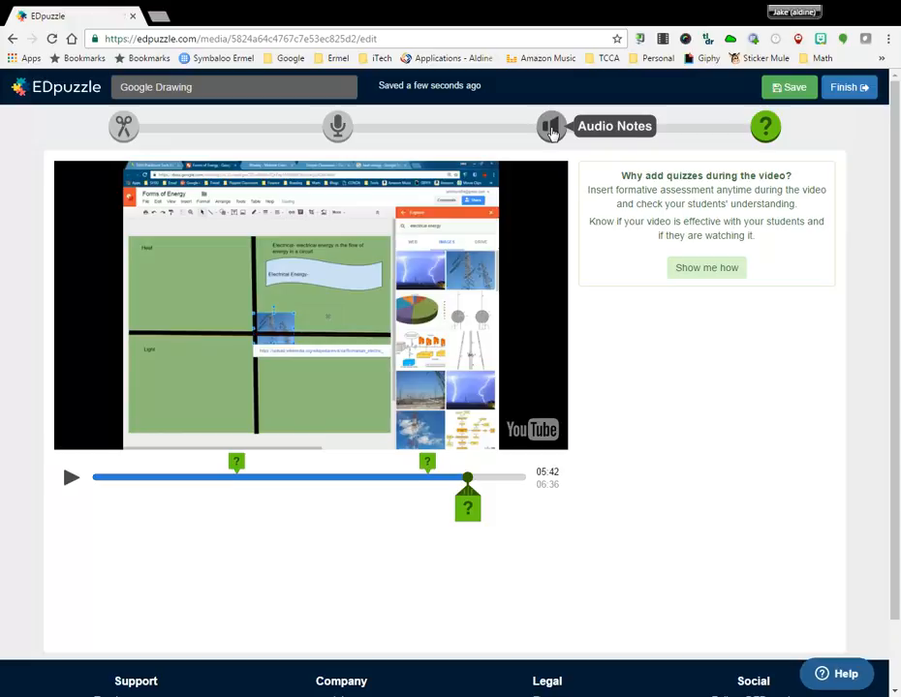
pyautogui.click(551, 128)
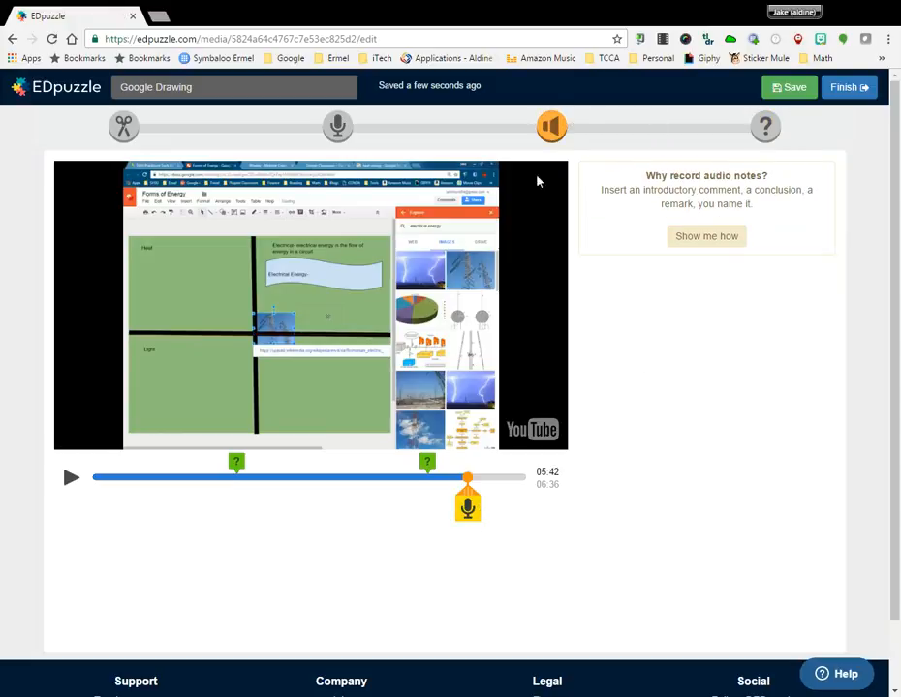
pyautogui.click(468, 508)
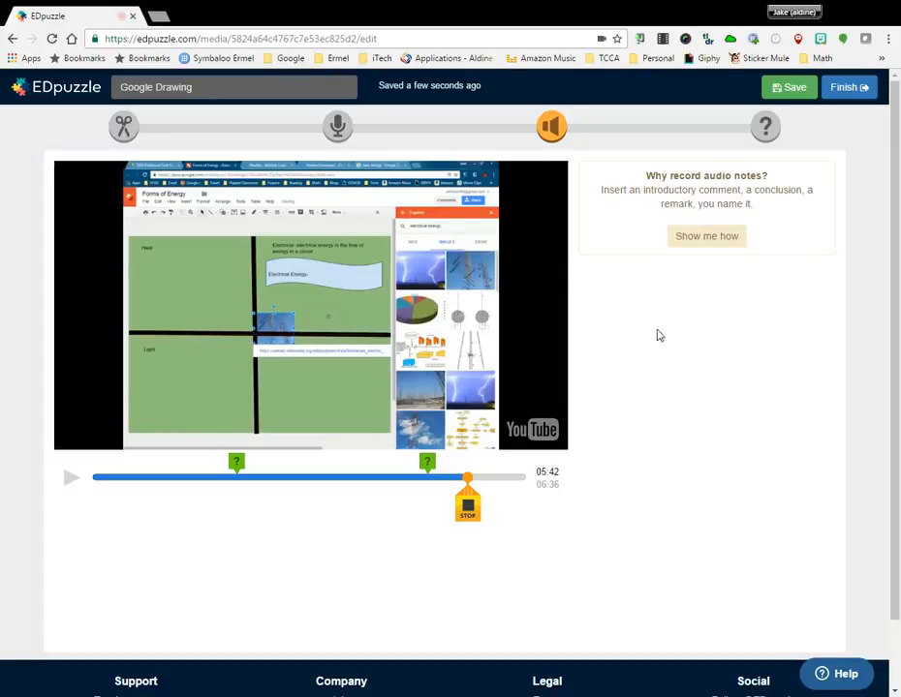
pyautogui.click(468, 506)
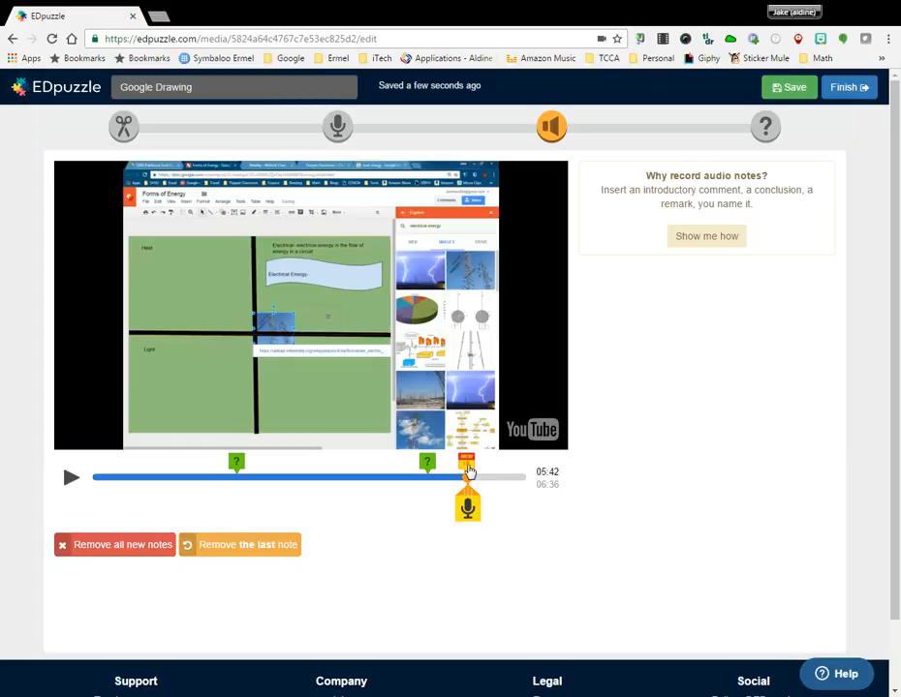
pyautogui.click(467, 471)
# Step: Start a new quiz question at 06:31, near the end of the video
pyautogui.moveTo(475, 481); pyautogui.dragTo(526, 482)
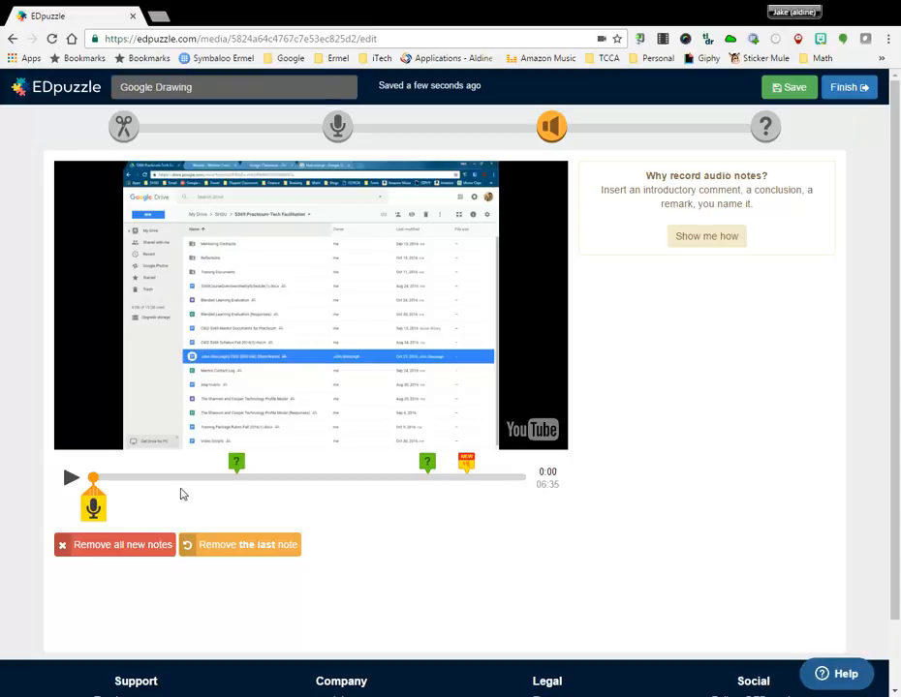
pyautogui.moveTo(103, 481); pyautogui.dragTo(545, 483)
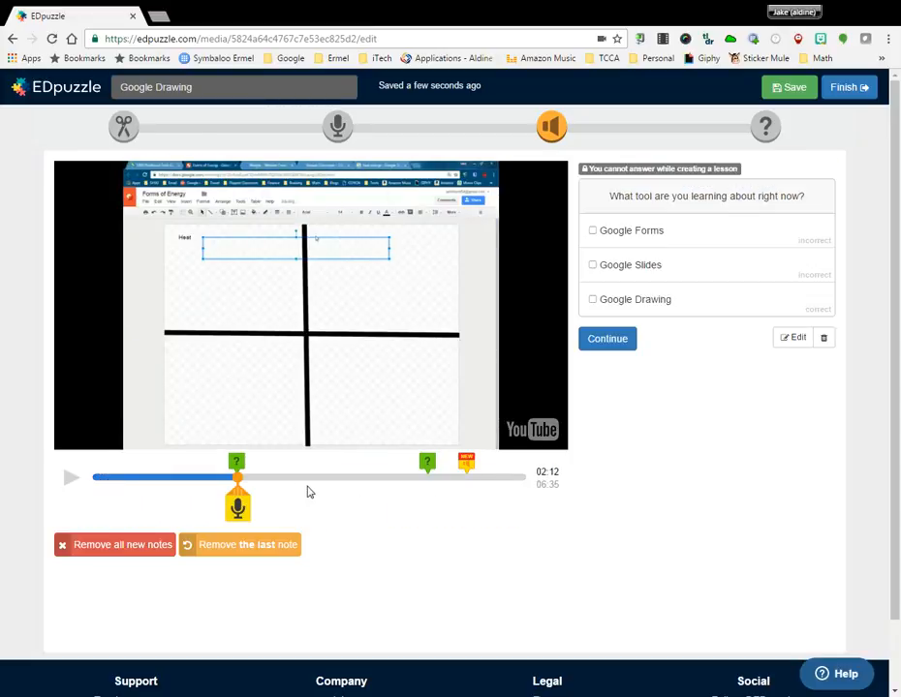
pyautogui.moveTo(238, 477); pyautogui.dragTo(517, 481)
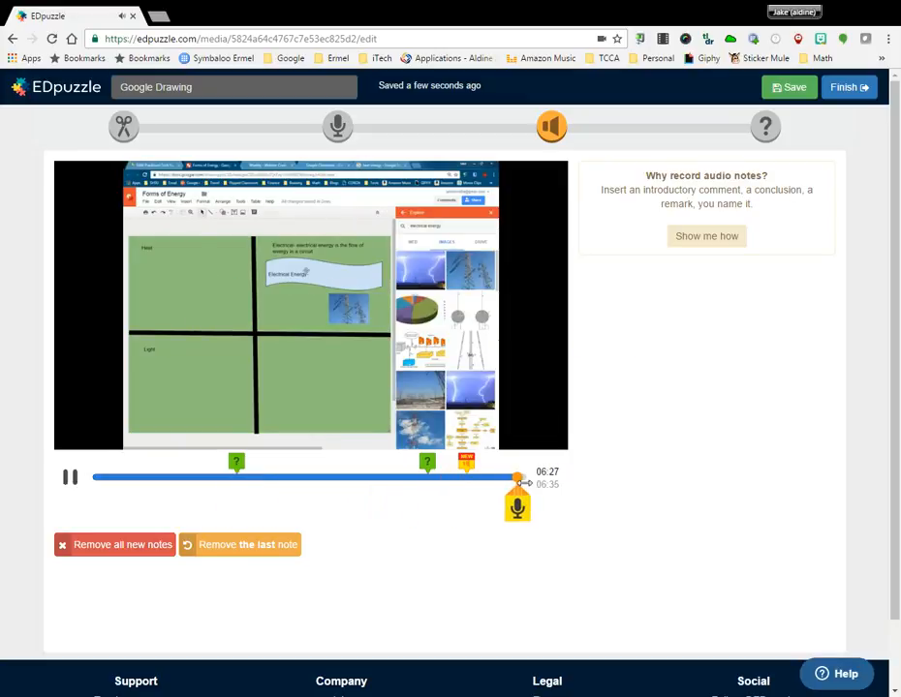
pyautogui.click(70, 479)
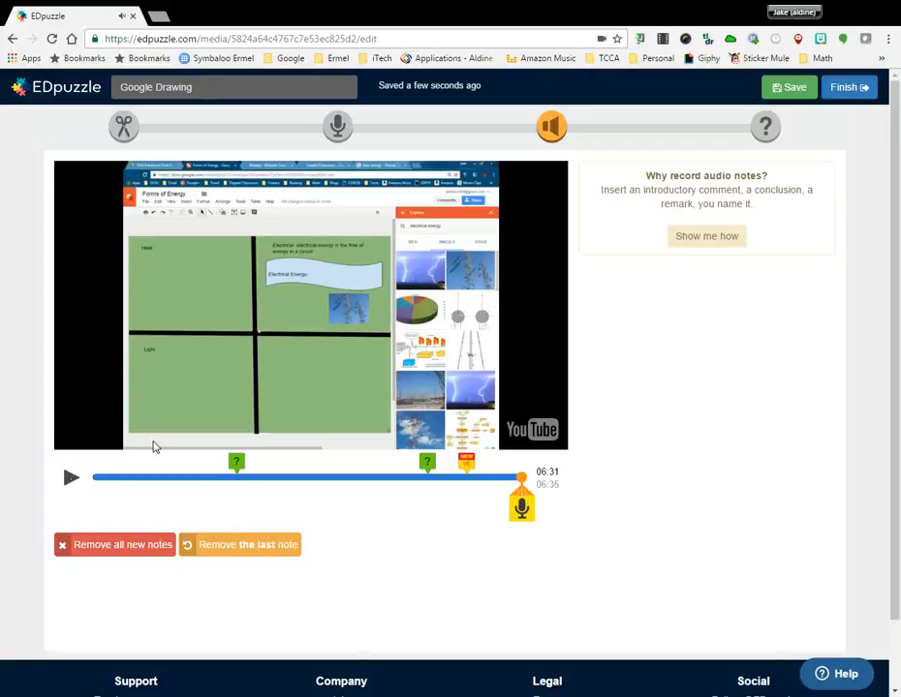
pyautogui.click(763, 126)
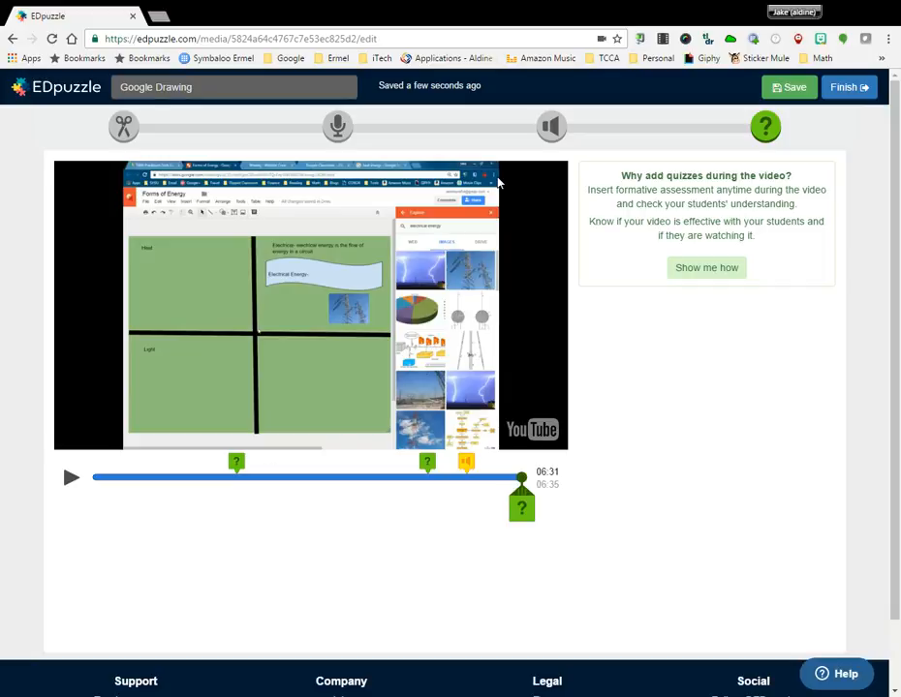
pyautogui.click(522, 506)
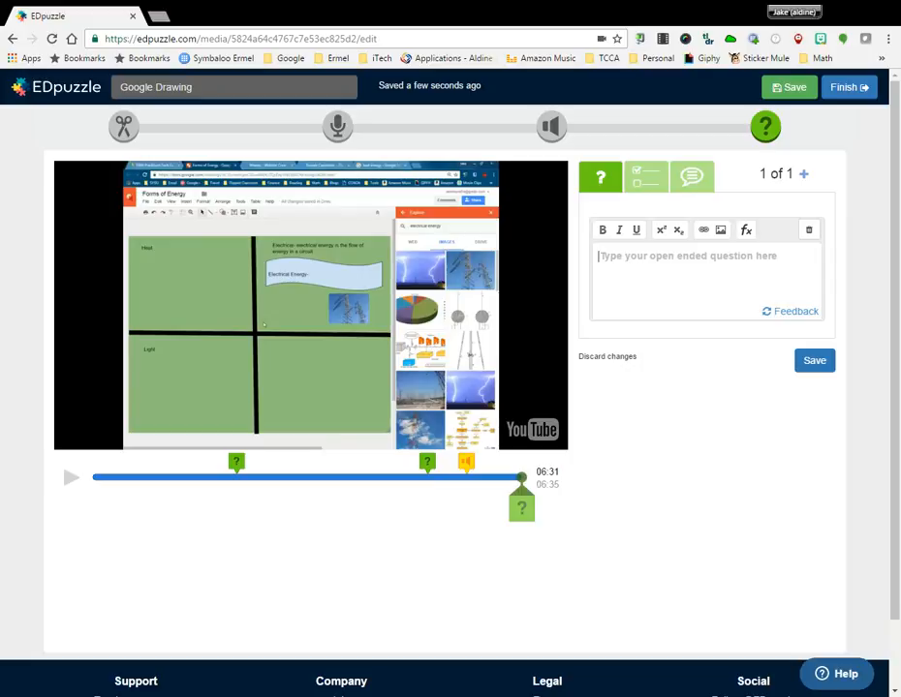
# Step: Word the new question as "What types of energy is given off by a fire?" and make it multiple choice
pyautogui.write('What type of energy is')
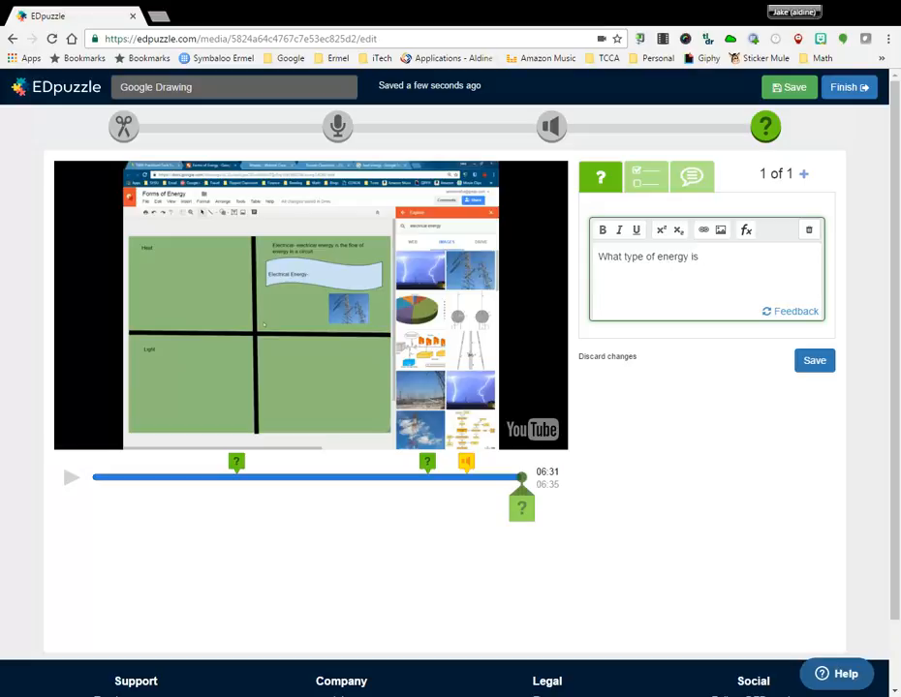
pyautogui.write('off by a fire?')
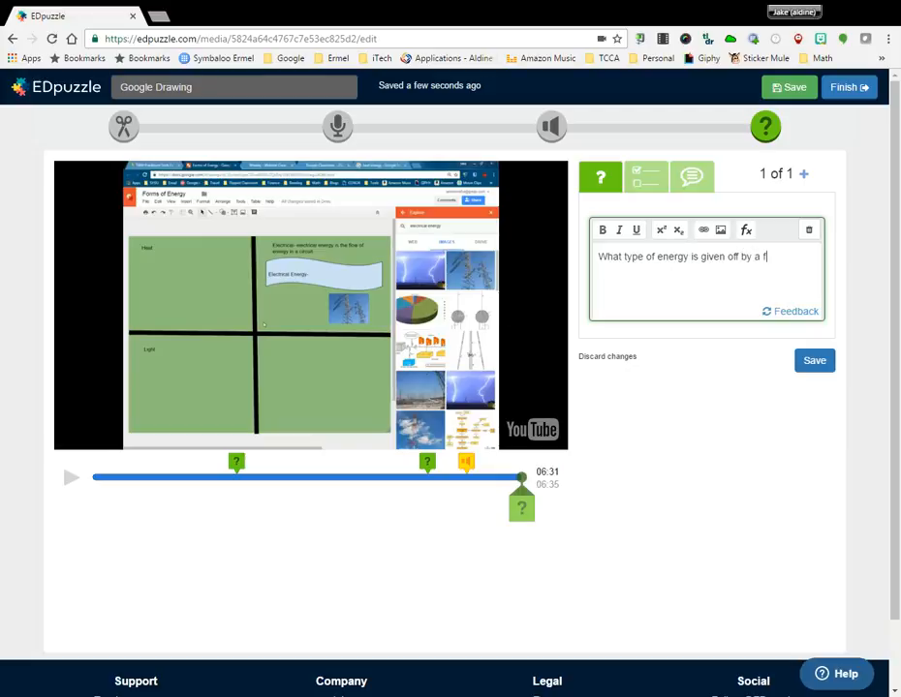
pyautogui.click(646, 176)
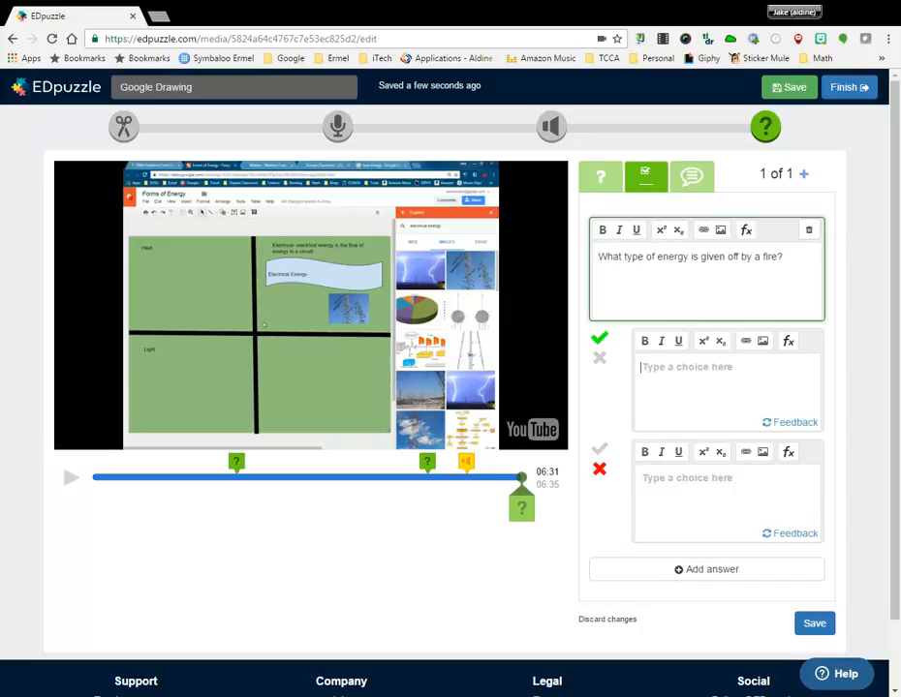
pyautogui.write('s')
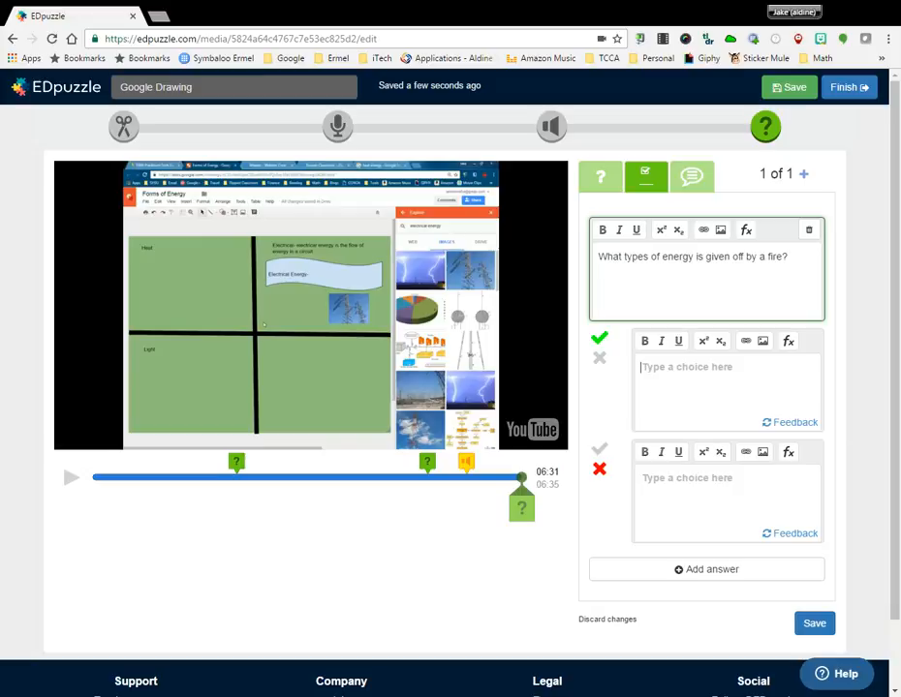
# Step: Enter Electrical, Light, Heat and Sound as the four answer choices of the fire question
pyautogui.press('Tab')
pyautogui.write('El')
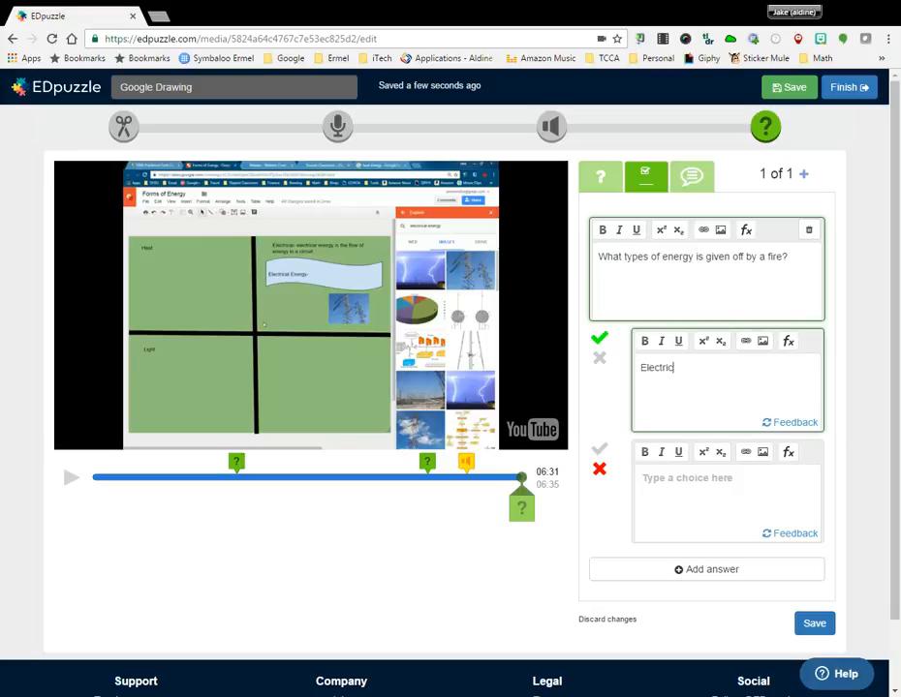
pyautogui.click(642, 478)
pyautogui.write('Le')
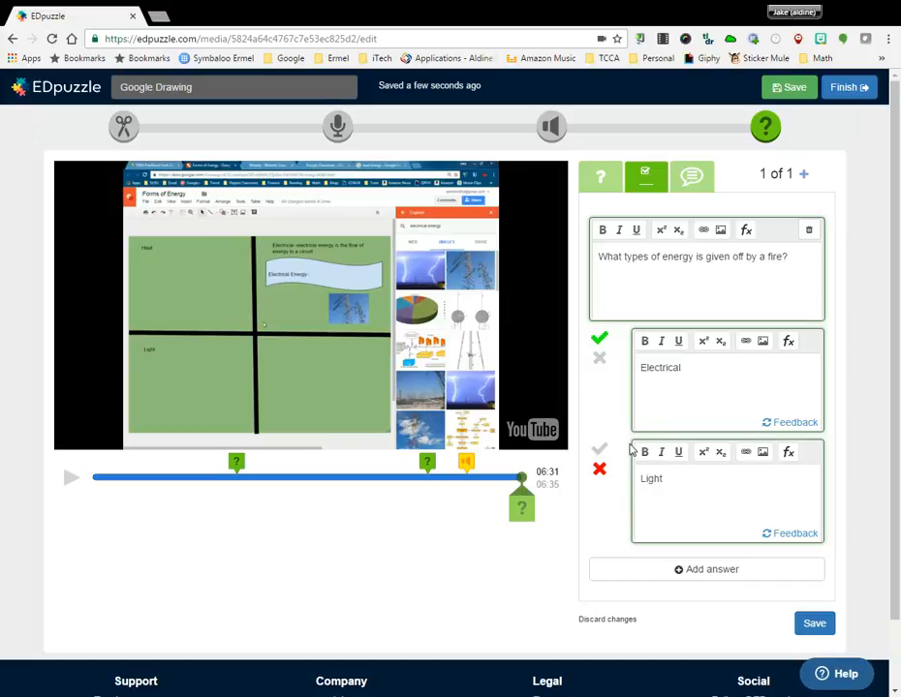
pyautogui.click(705, 570)
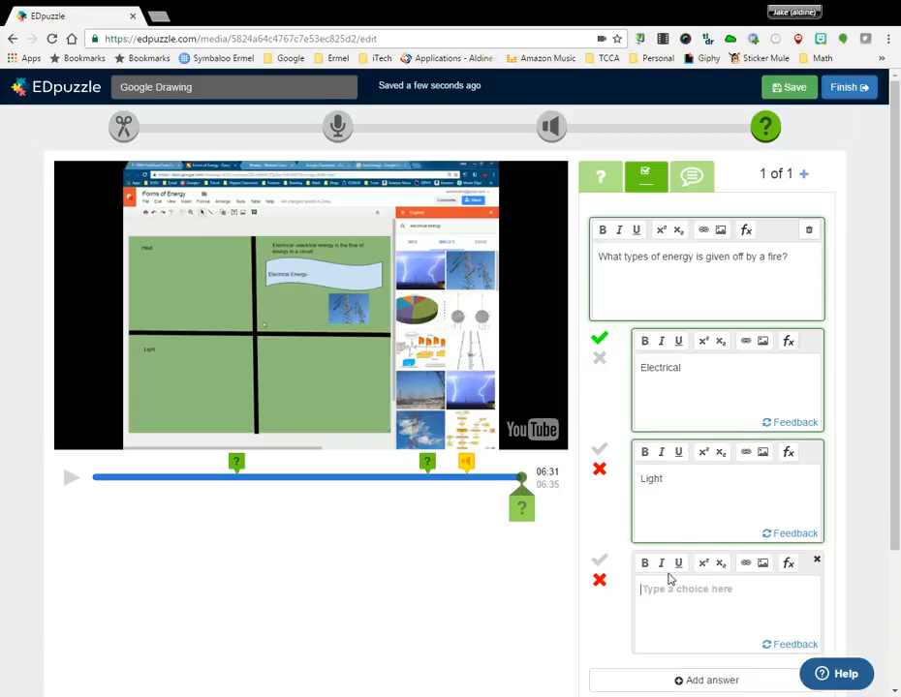
pyautogui.click(668, 578)
pyautogui.write('Heat')
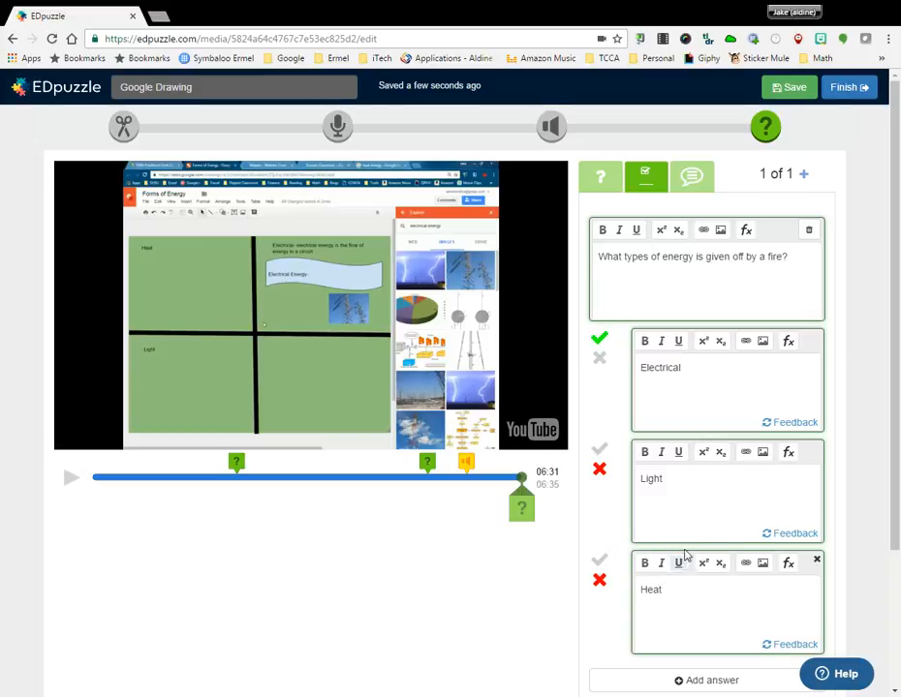
pyautogui.scroll(-2, 684, 562)
pyautogui.click(701, 545)
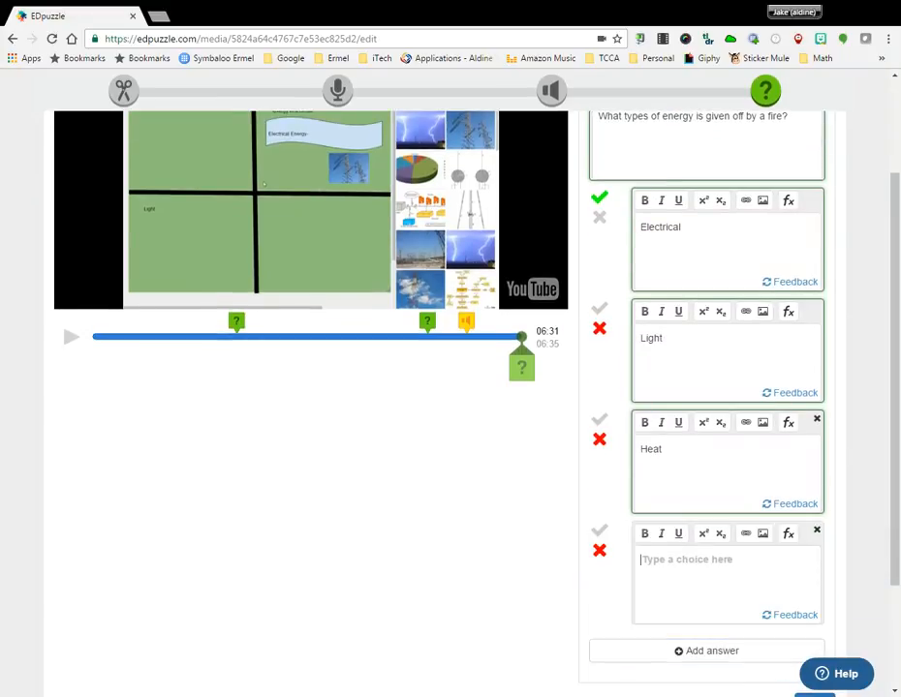
pyautogui.write('Sound')
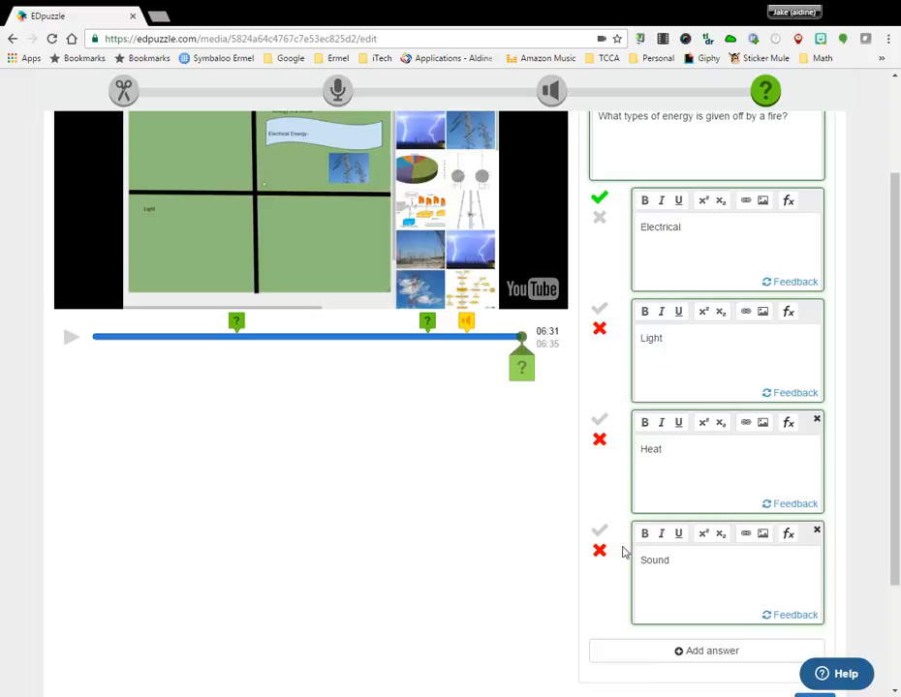
# Step: Mark Heat and Light as correct answers and Electrical as incorrect
pyautogui.click(599, 421)
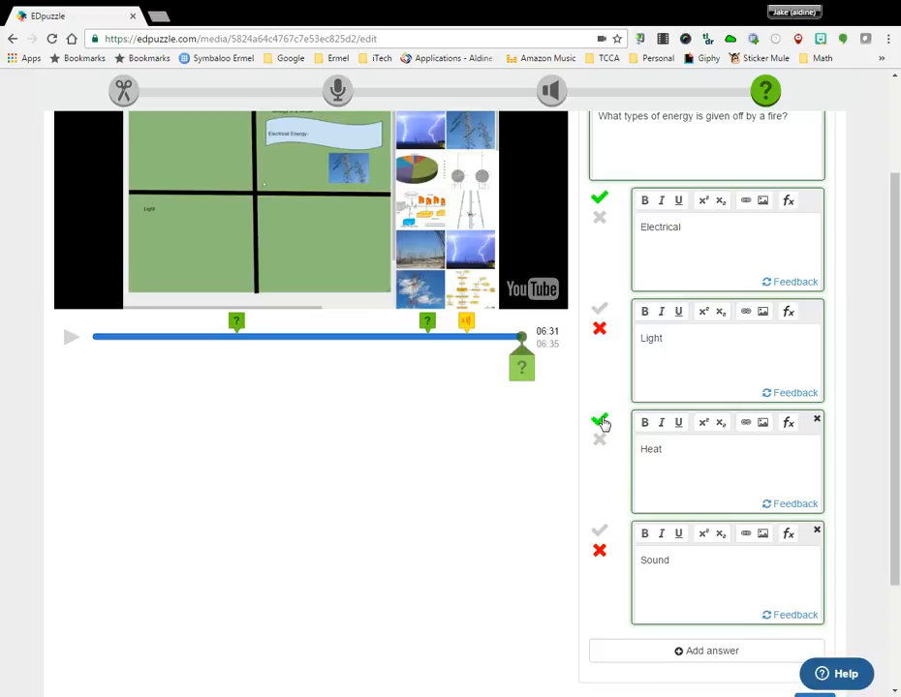
pyautogui.click(599, 309)
pyautogui.click(600, 217)
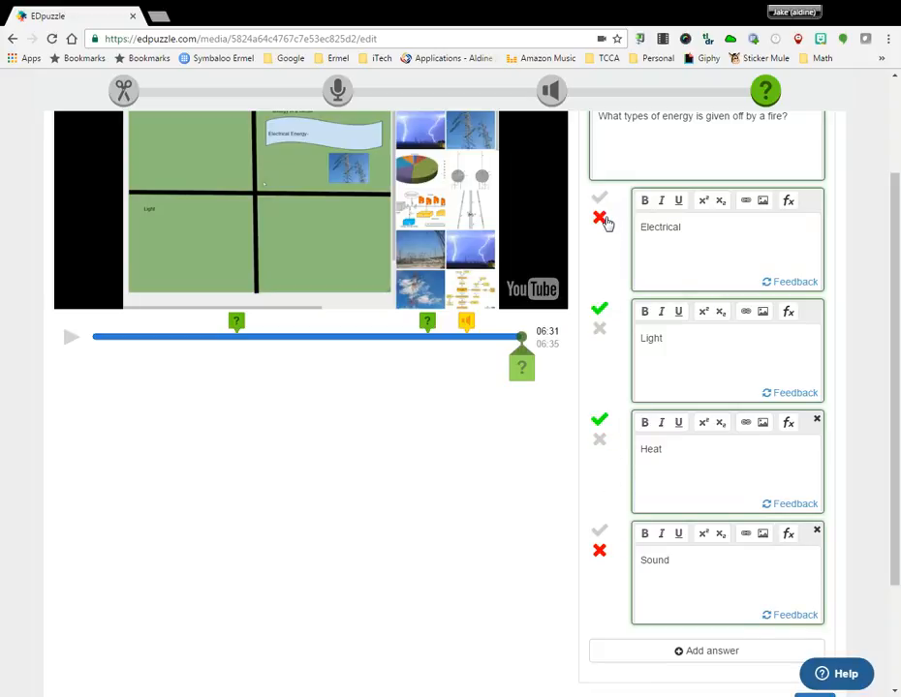
# Step: Save the fire question and finish editing the lesson
pyautogui.scroll(-2, 732, 540)
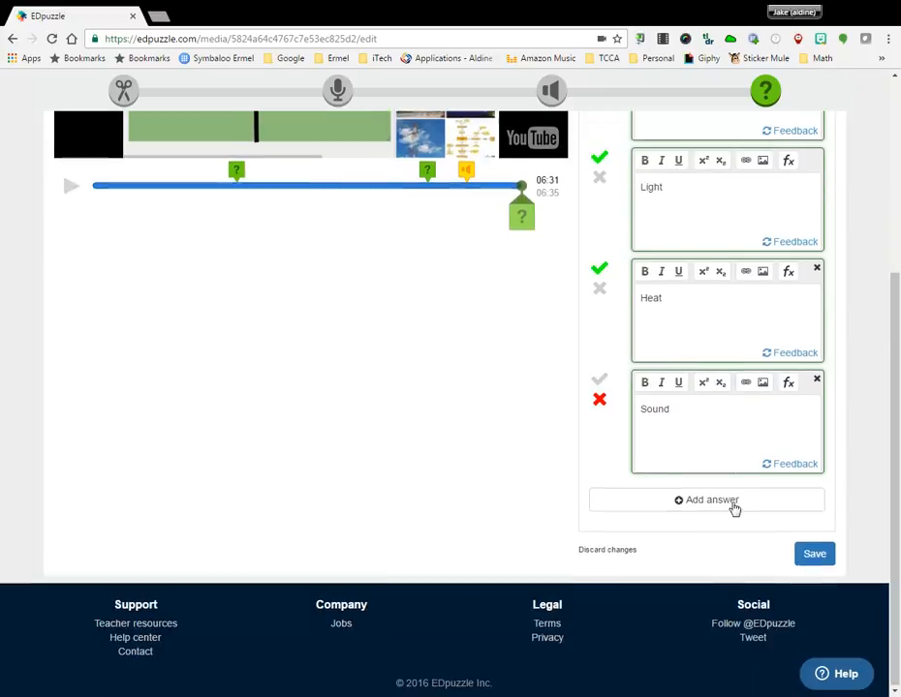
pyautogui.click(822, 565)
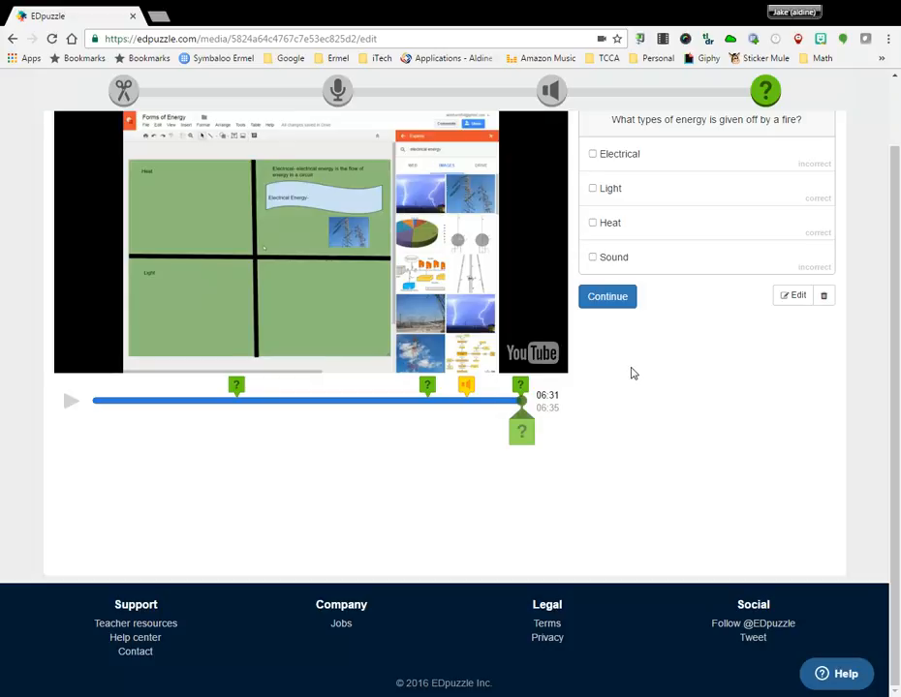
pyautogui.scroll(1, 632, 373)
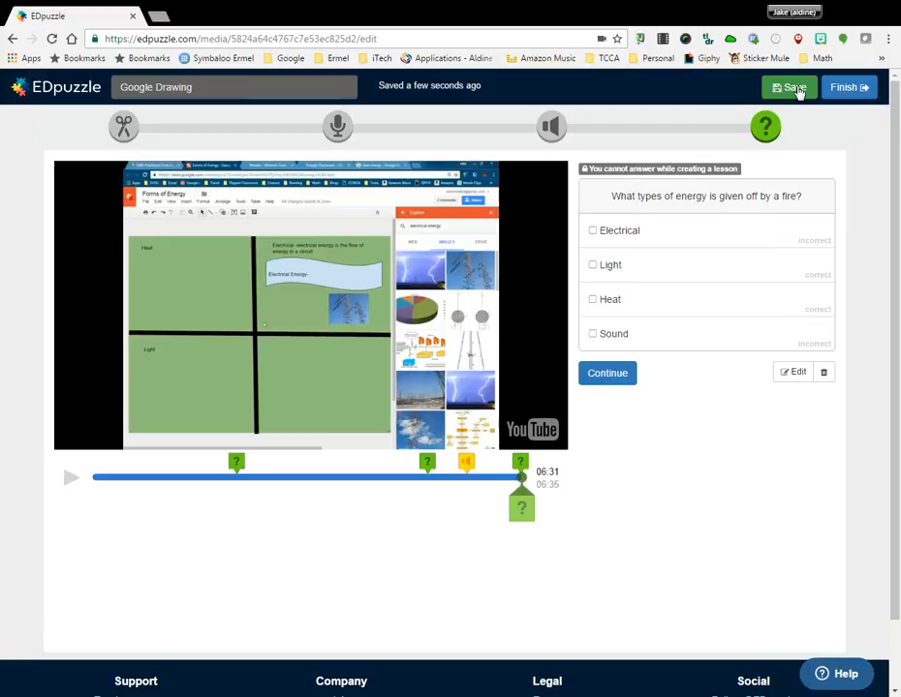
pyautogui.click(856, 89)
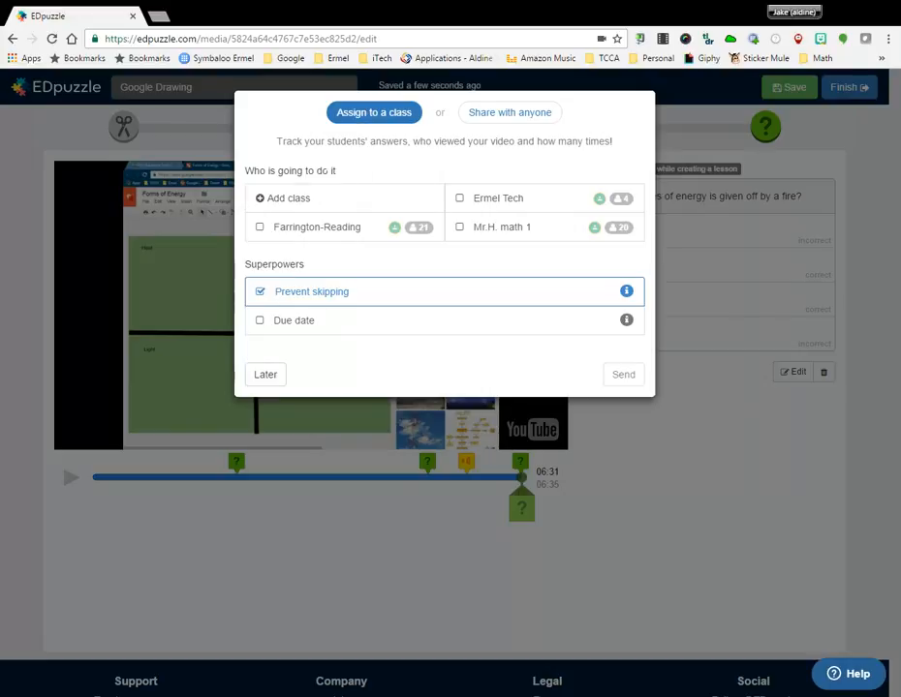
pyautogui.click(261, 229)
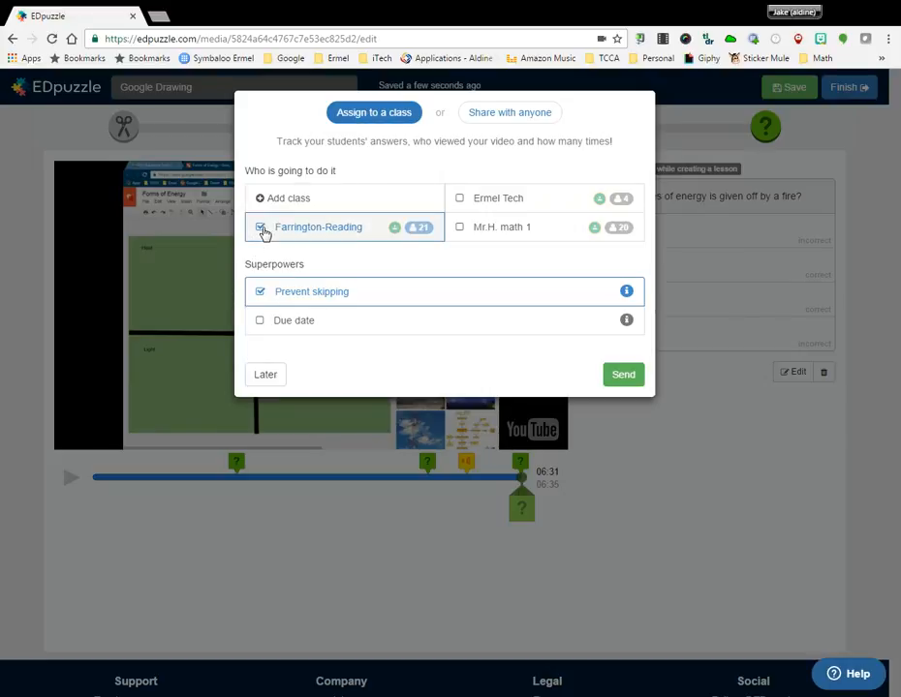
pyautogui.click(461, 228)
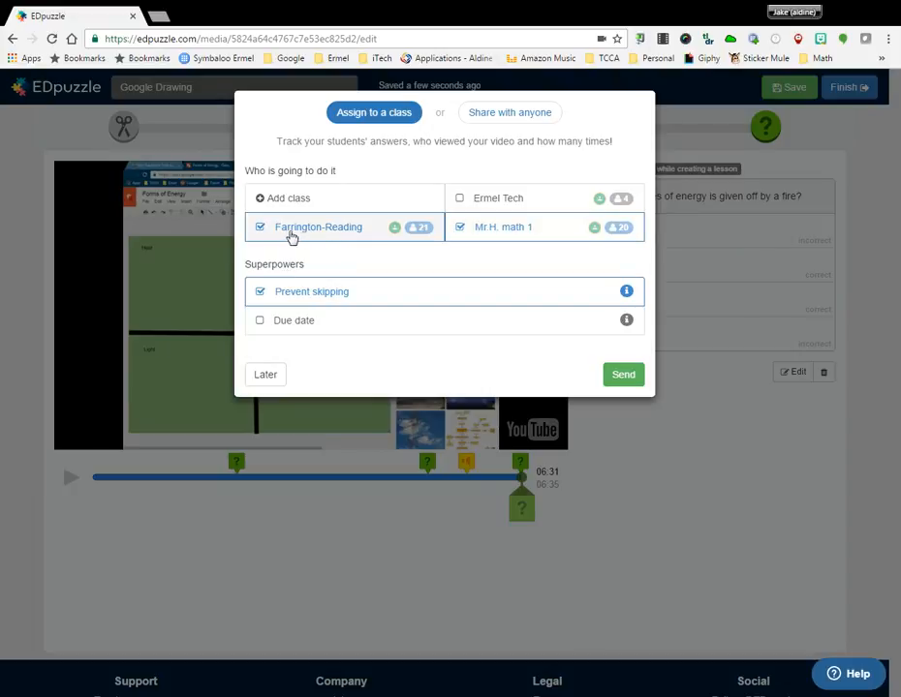
pyautogui.click(262, 228)
pyautogui.click(461, 228)
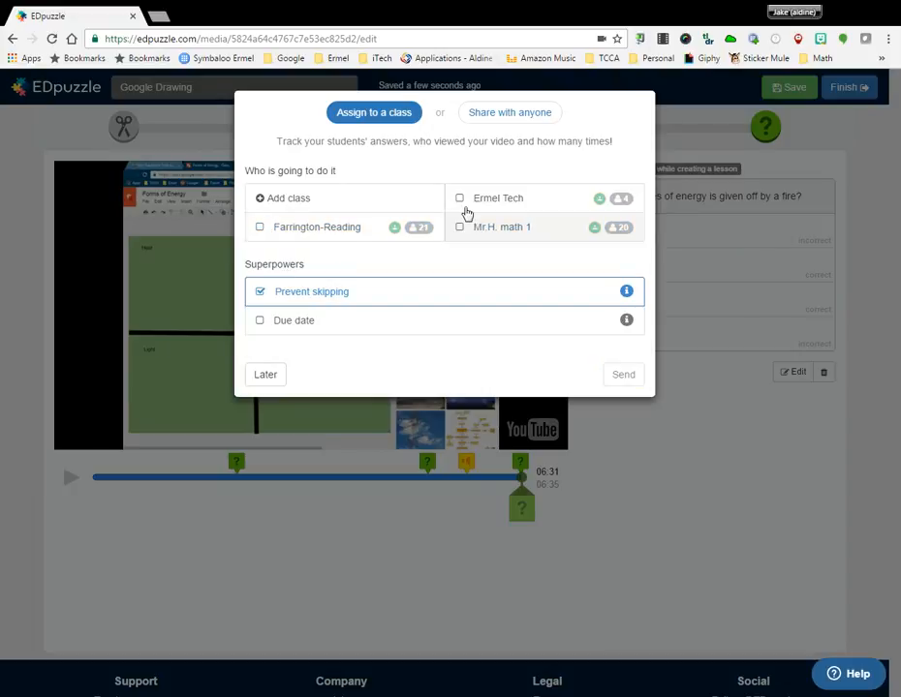
# Step: Assign the lesson to the Ermel Tech class with a due date of Thu Nov 17, 2016, and send it
pyautogui.click(460, 199)
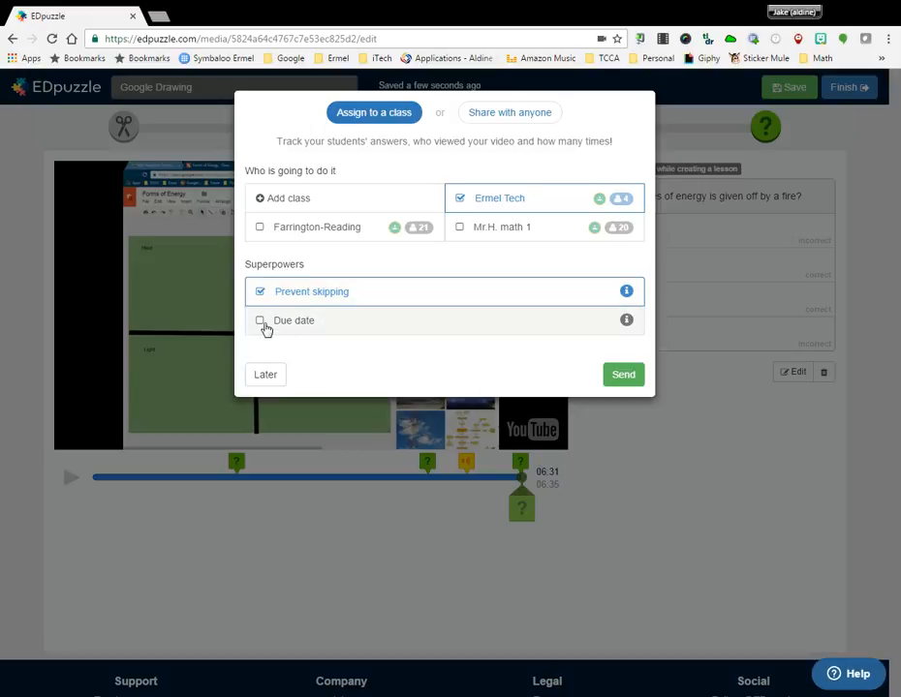
pyautogui.click(261, 321)
pyautogui.click(502, 463)
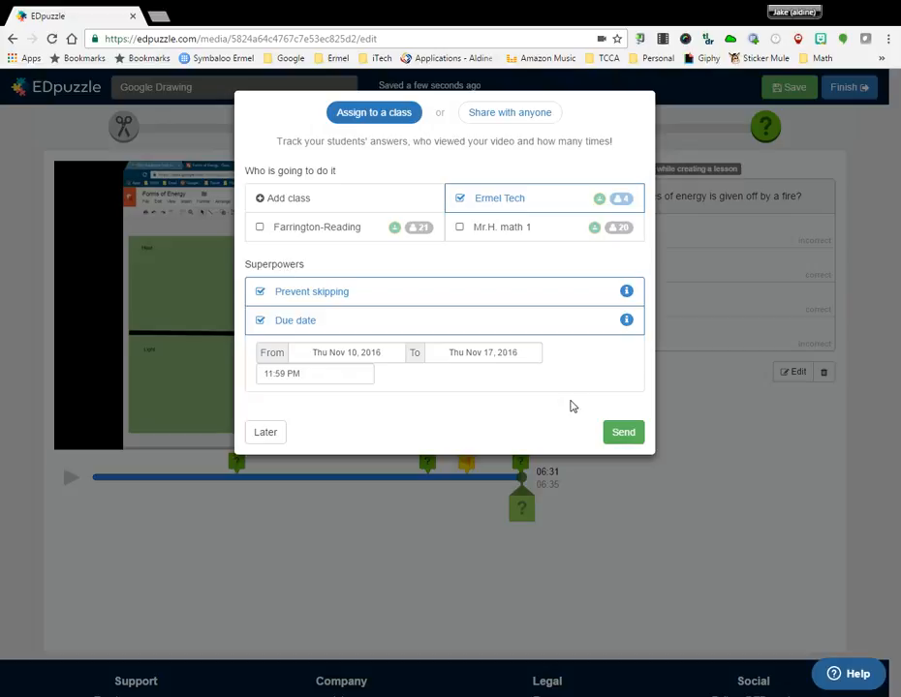
pyautogui.click(627, 436)
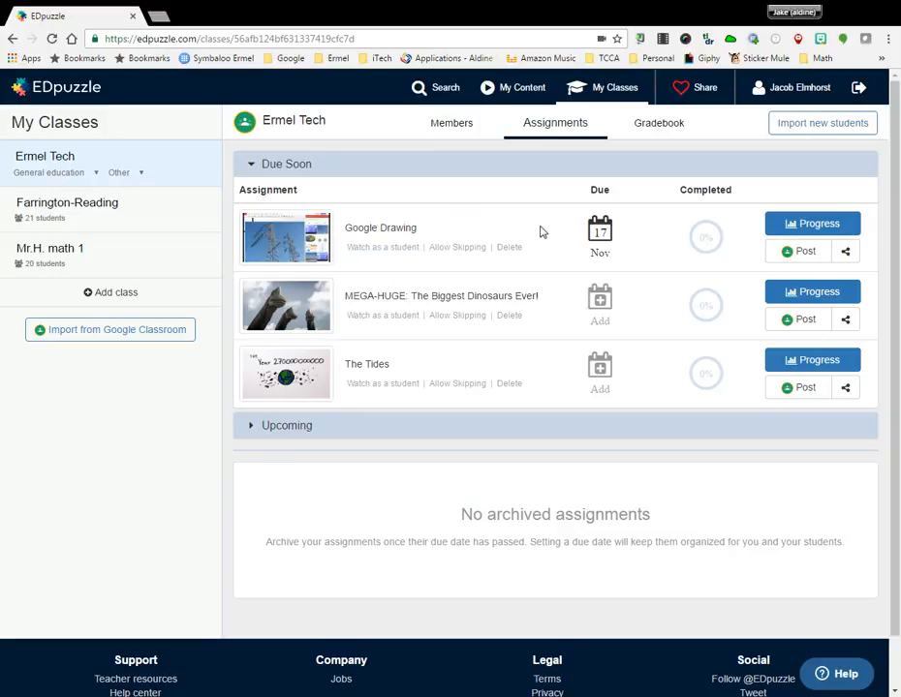
# Step: Review the Google Drawing assignment's progress by student and by question, and return to the class assignments
pyautogui.click(820, 230)
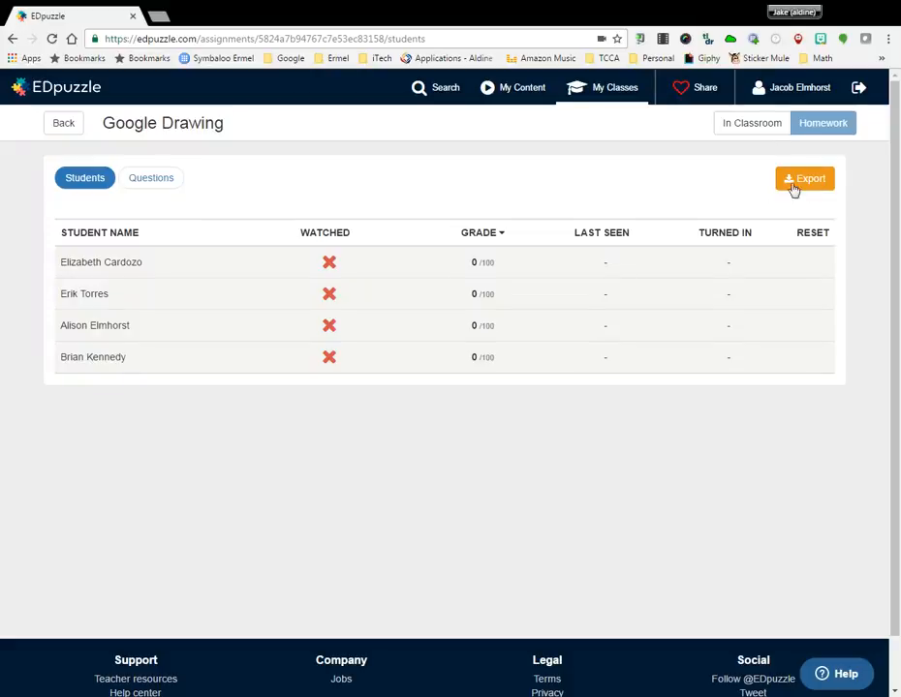
pyautogui.click(148, 184)
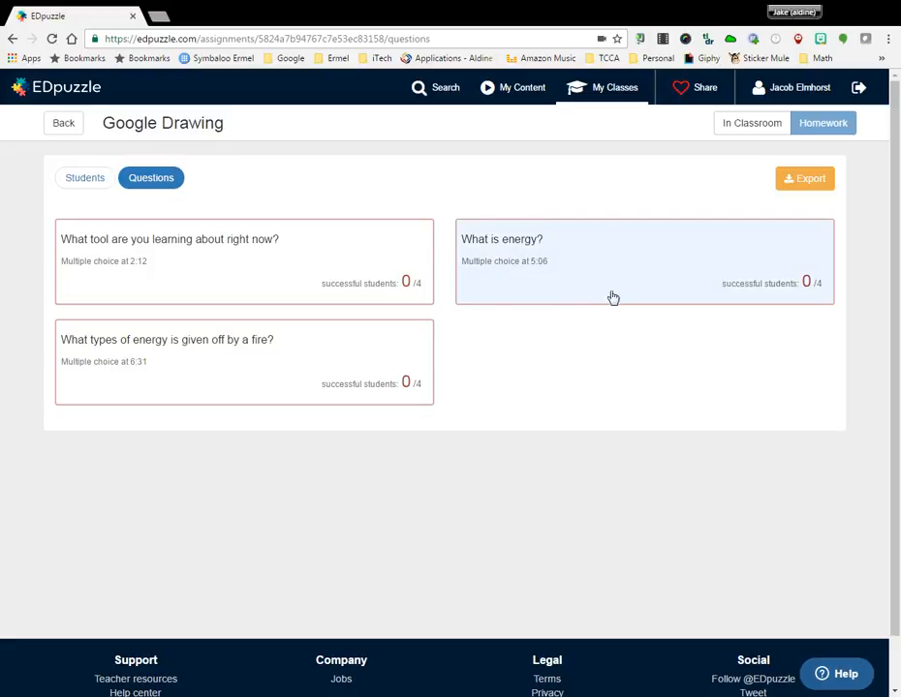
pyautogui.click(64, 126)
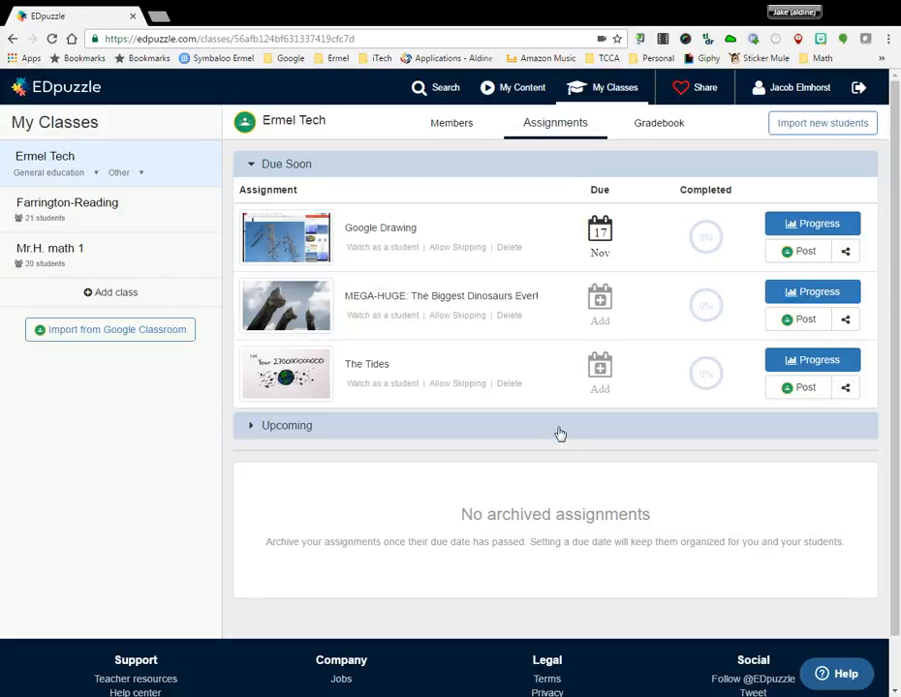